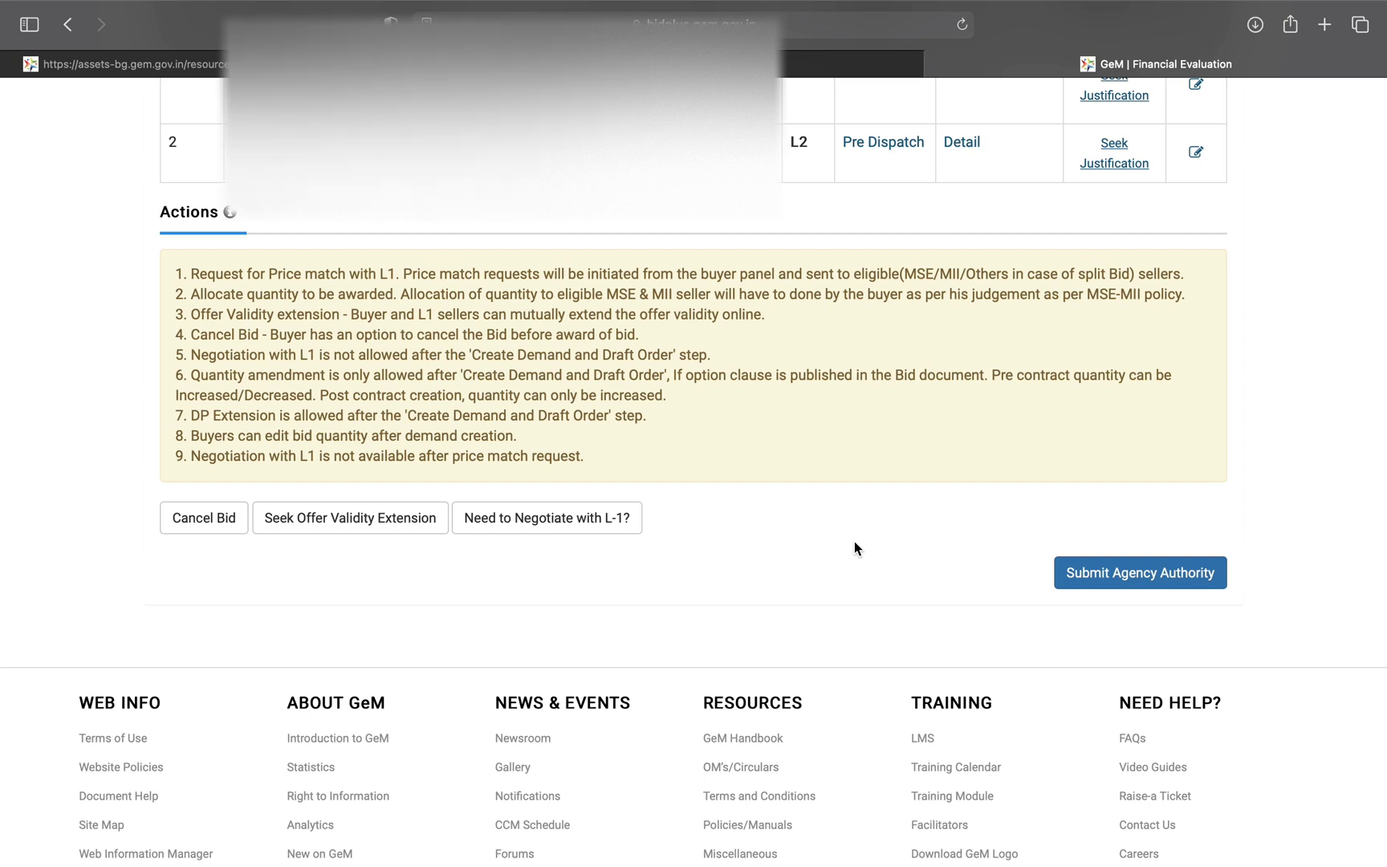
Open the price justification request form for the L1 seller, review its fields and advisory, and close it without submitting.
scroll(854, 548, up, 2)
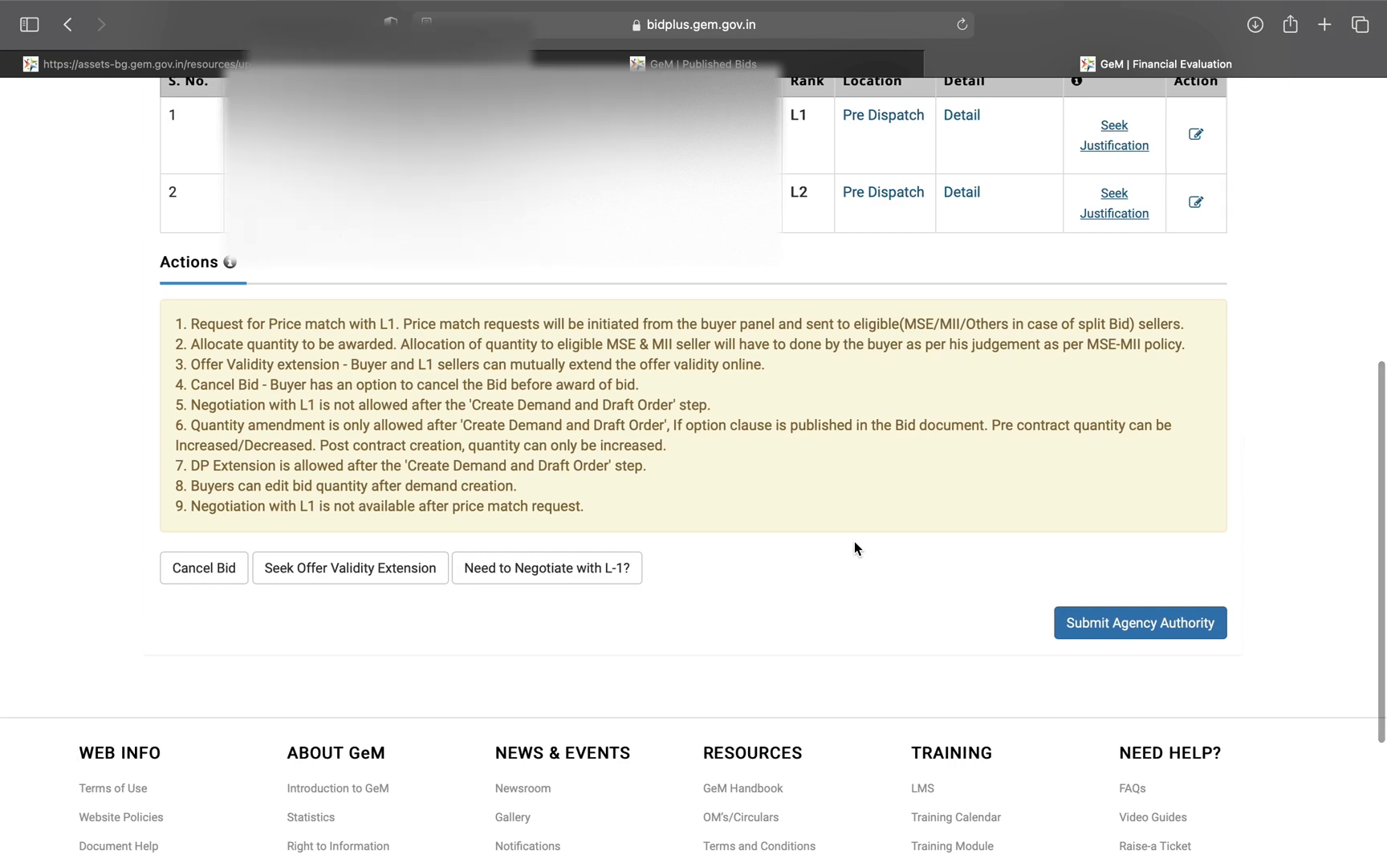
scroll(854, 548, up, 5)
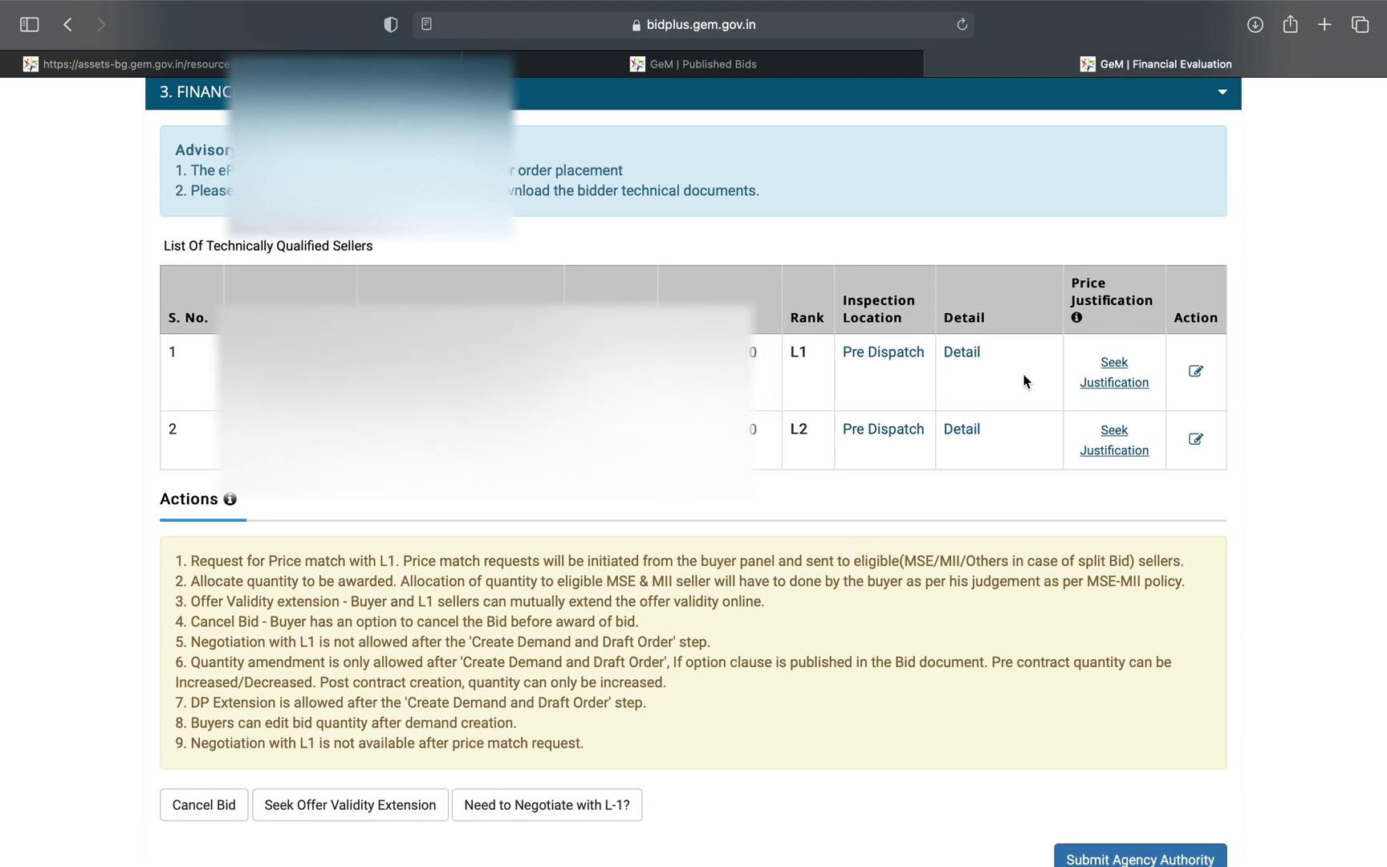
click(1106, 386)
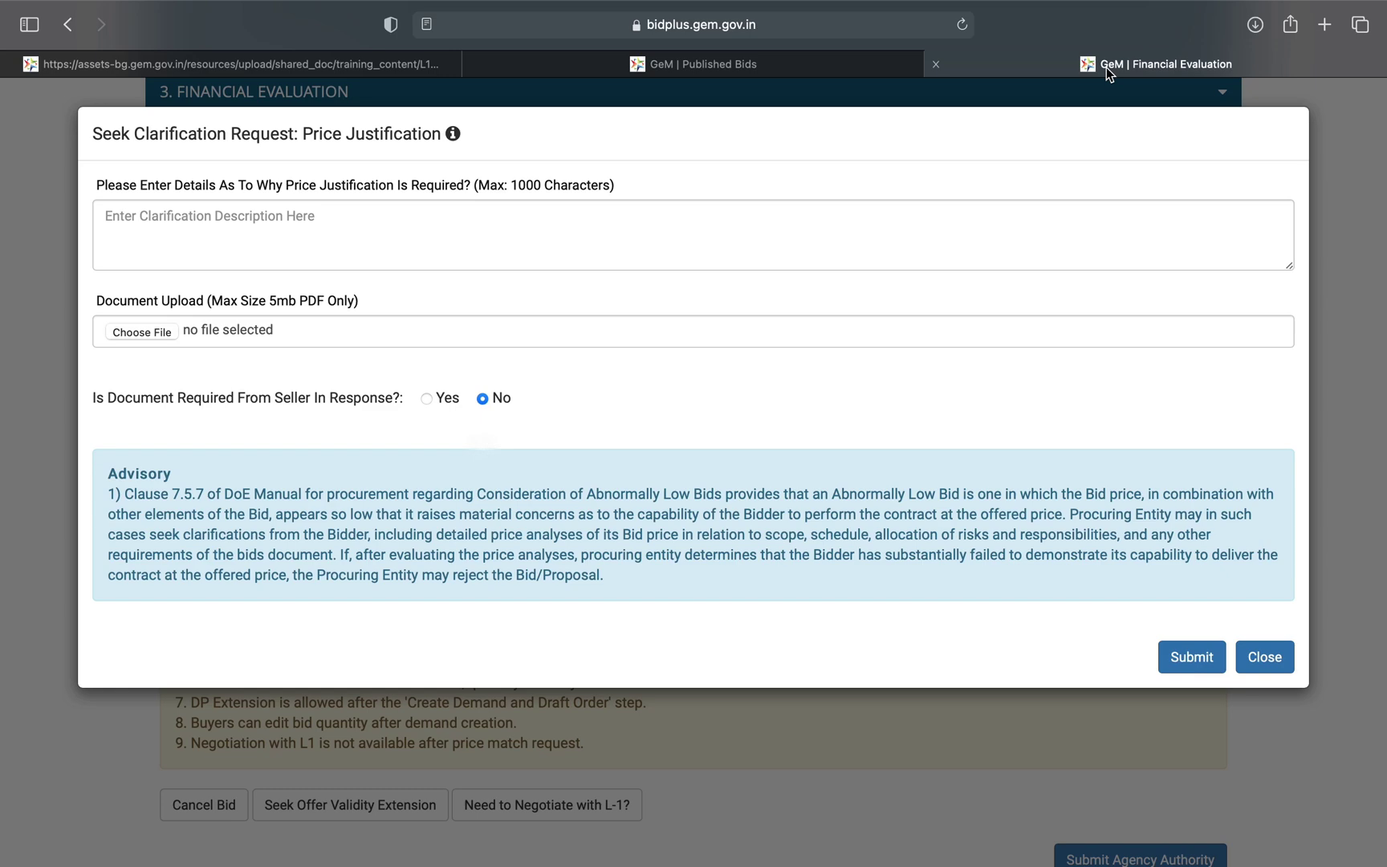
click(758, 64)
click(1196, 56)
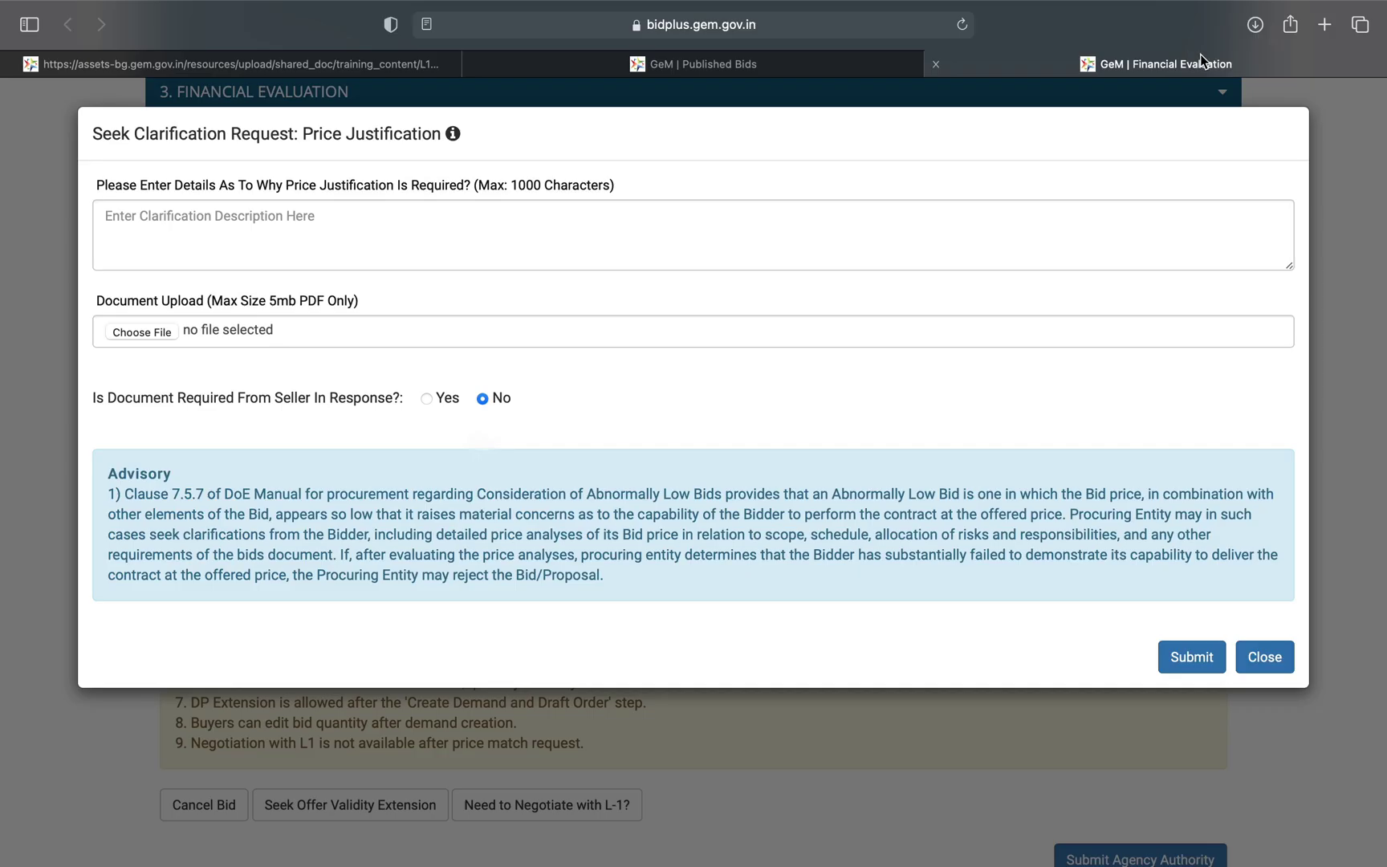
click(1282, 656)
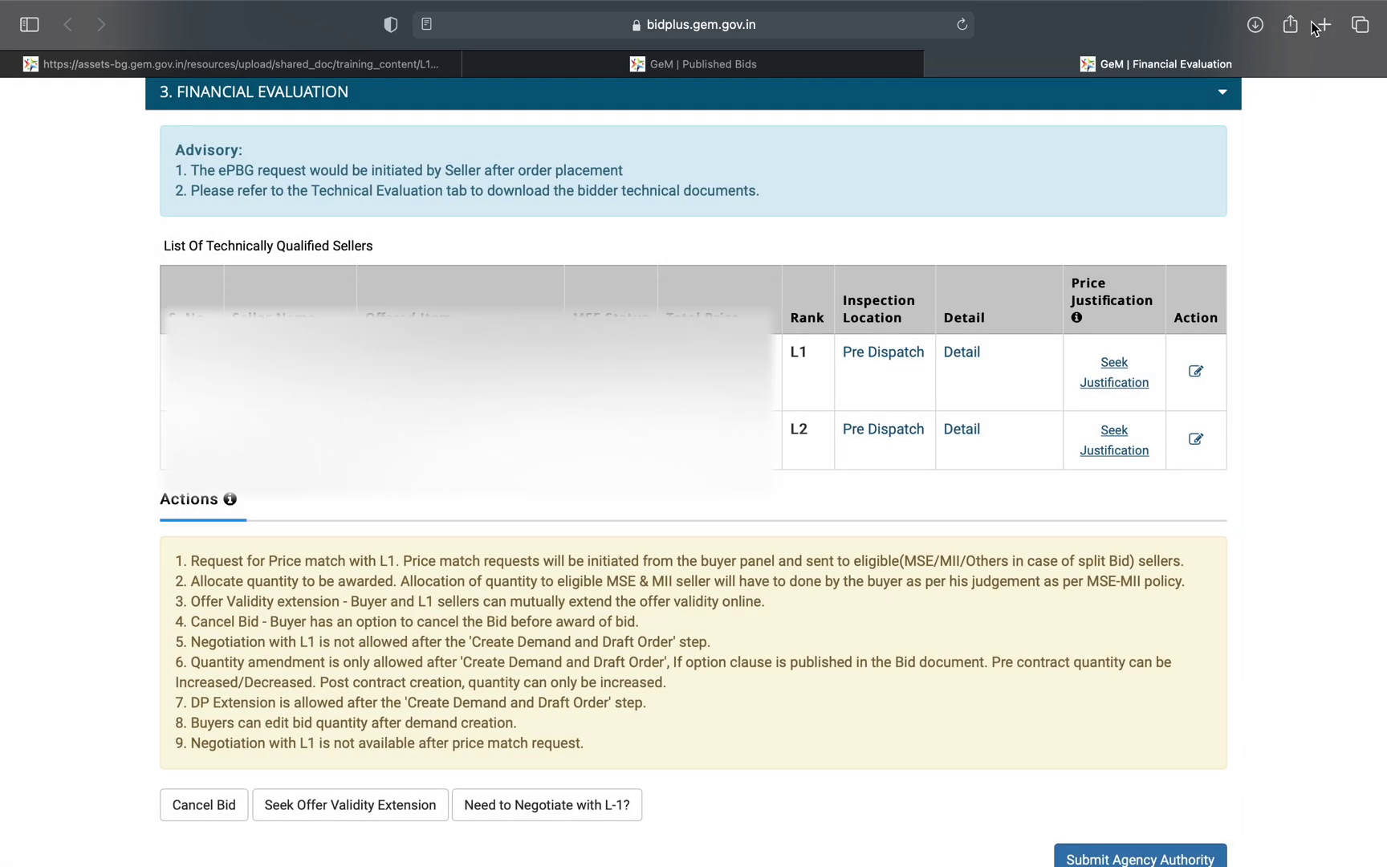
Try to disqualify the L1 seller from the list of technically qualified sellers, and dismiss the resulting message.
scroll(1183, 372, down, 1)
scroll(1183, 372, up, 2)
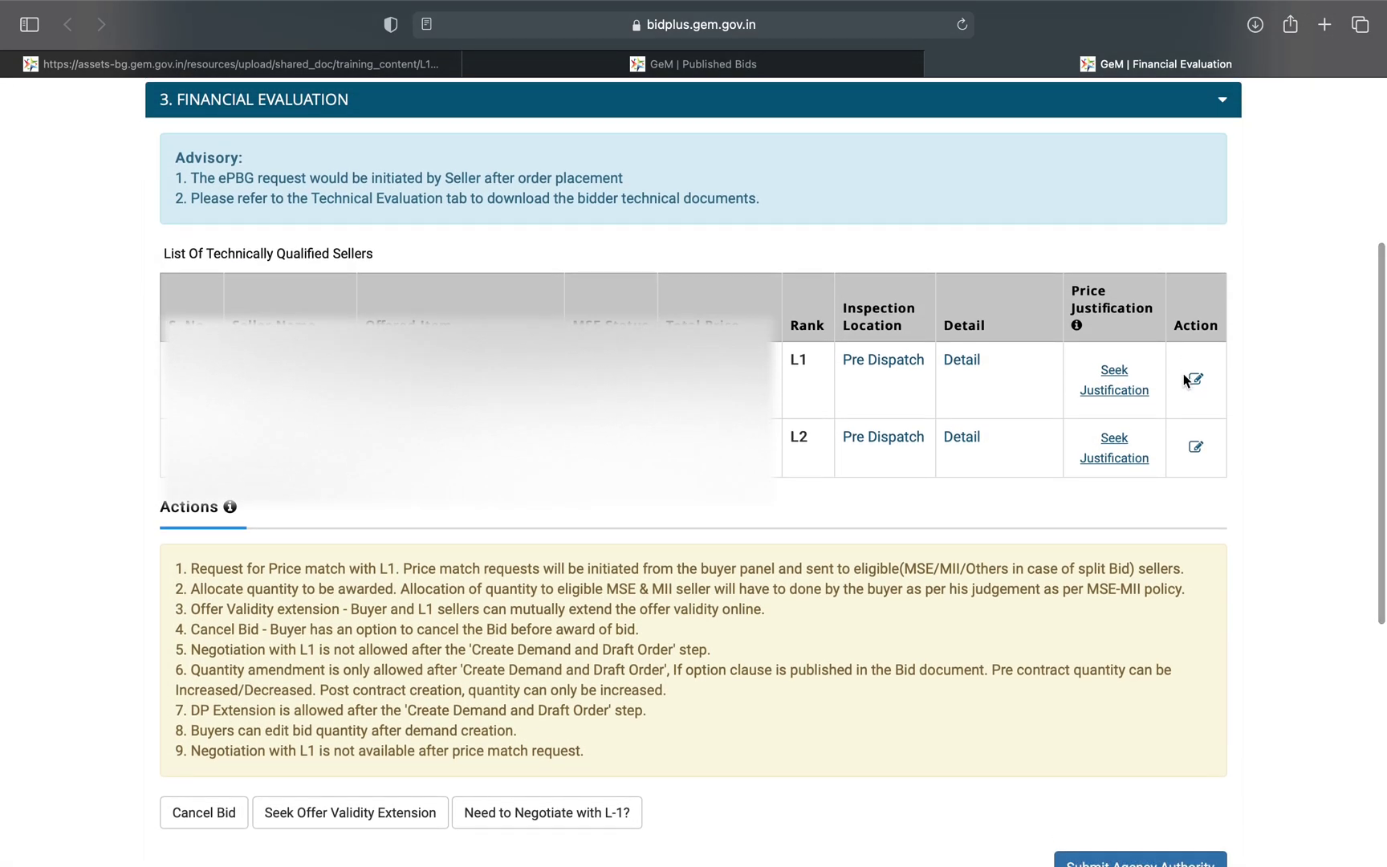
click(1192, 377)
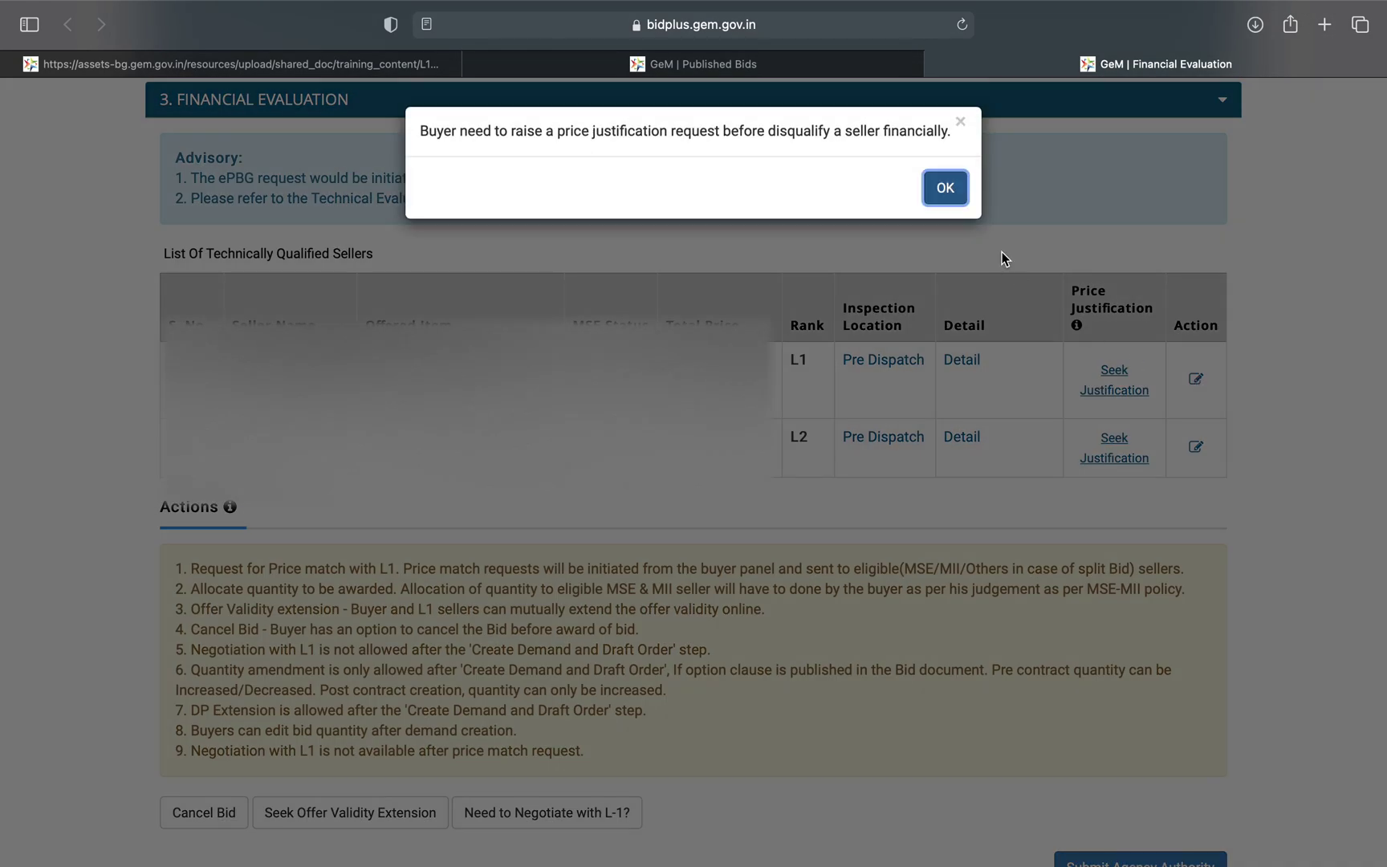
click(945, 190)
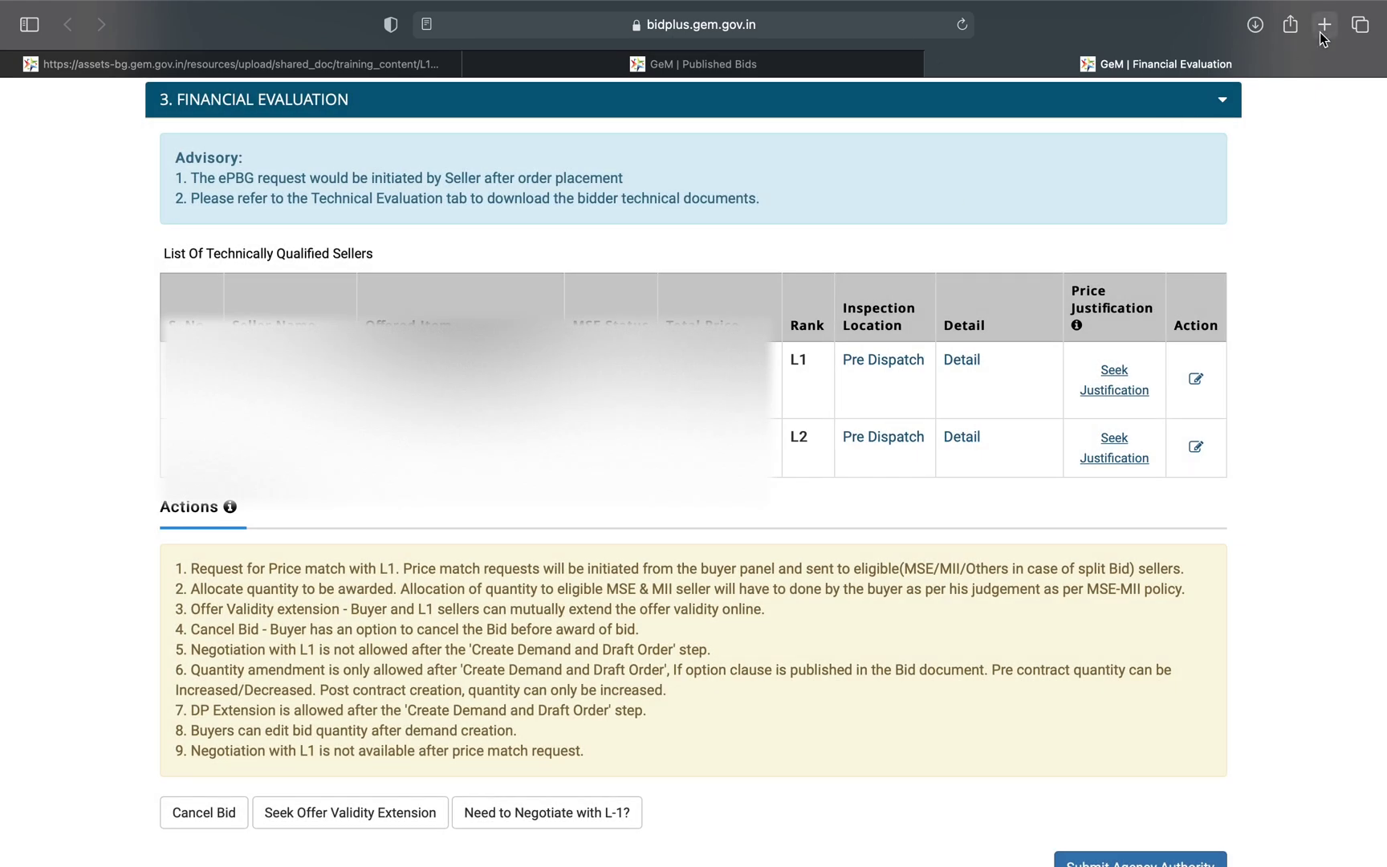
Open gem.gov.in in a new browser tab and go to its Training Module page.
click(1320, 32)
text(ge)
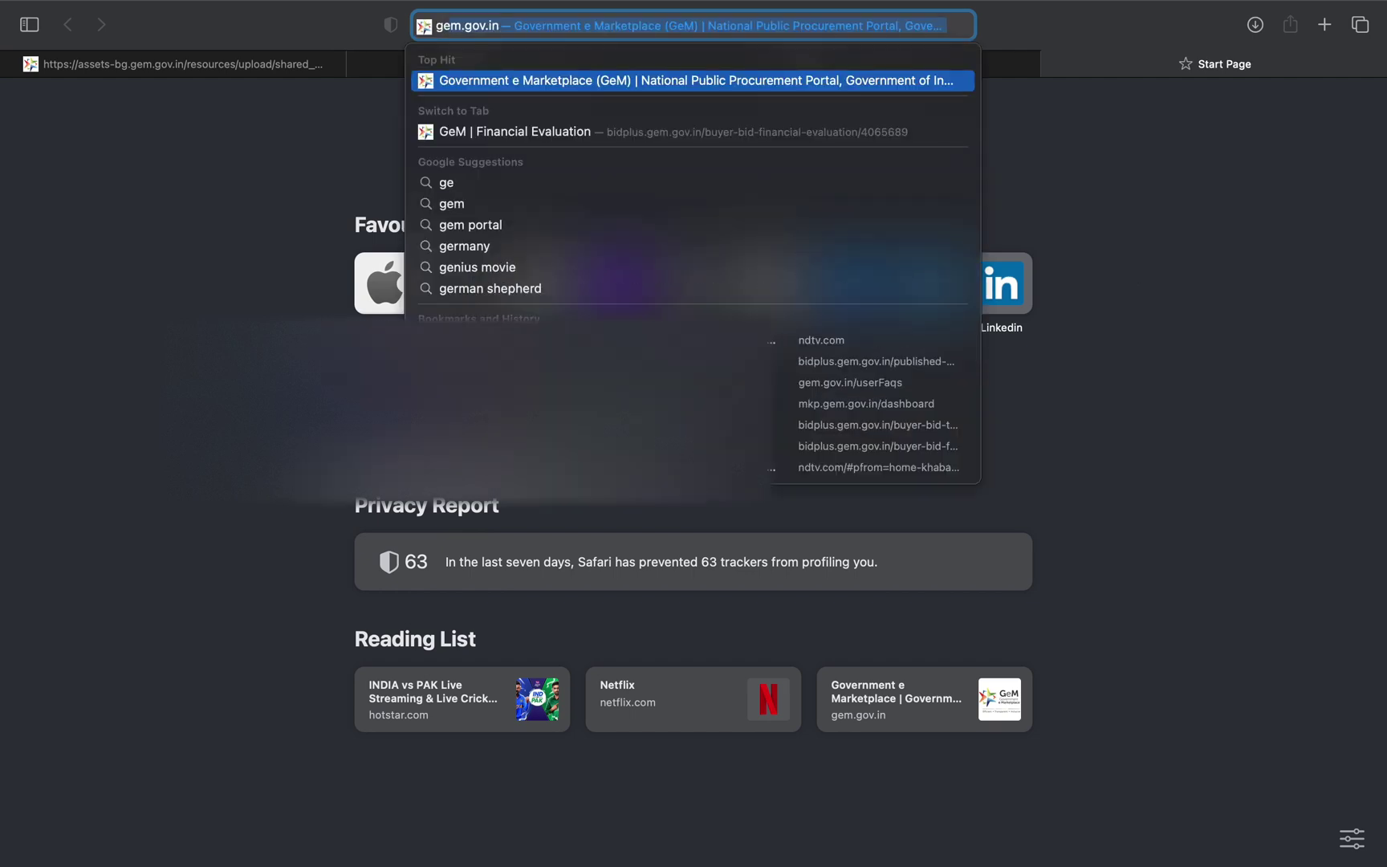
key(Return)
scroll(781, 767, down, 20)
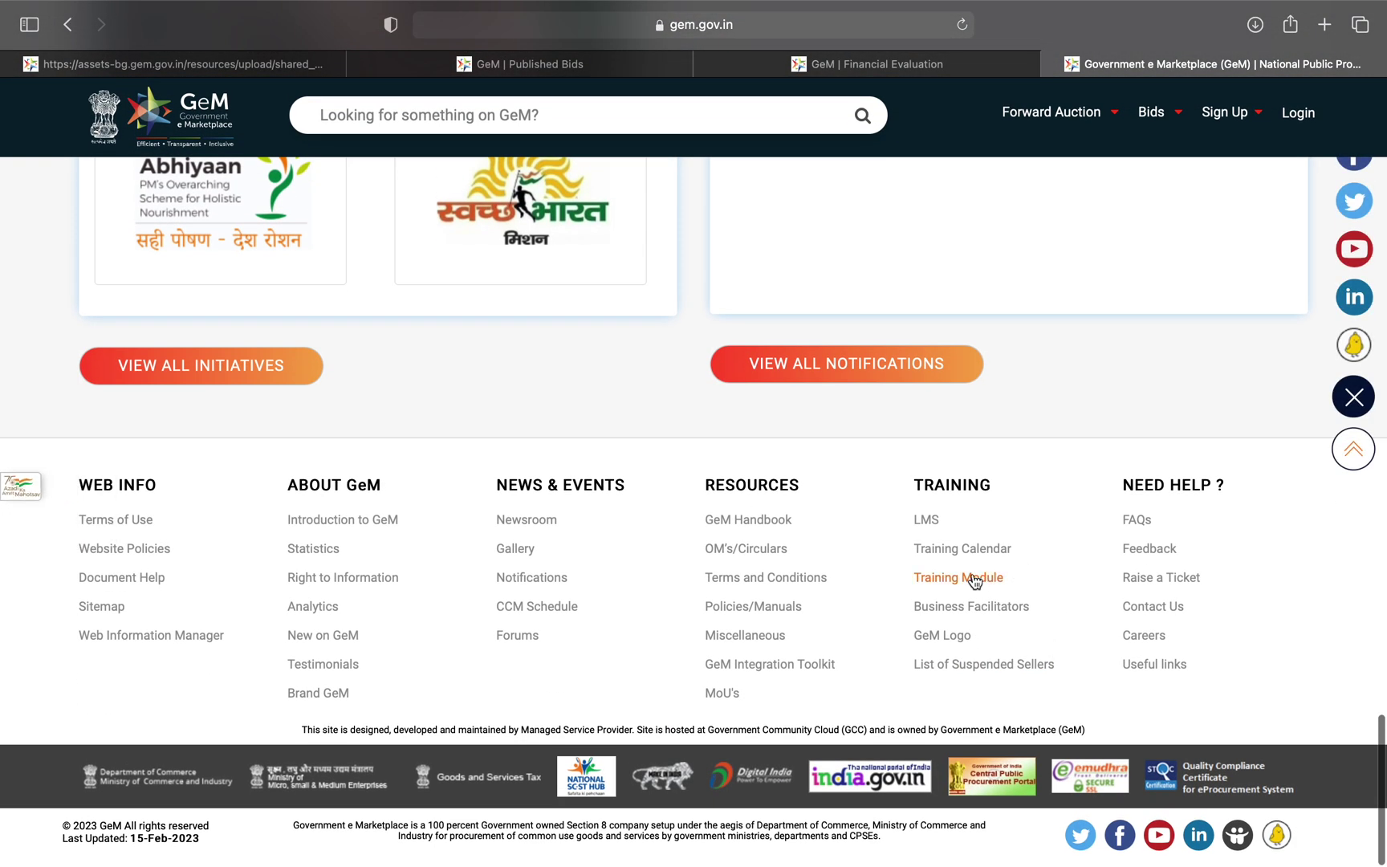
click(970, 578)
Open the Unworkable L1 document from the buyers' training material on Procurement Modes (Products).
scroll(931, 390, down, 10)
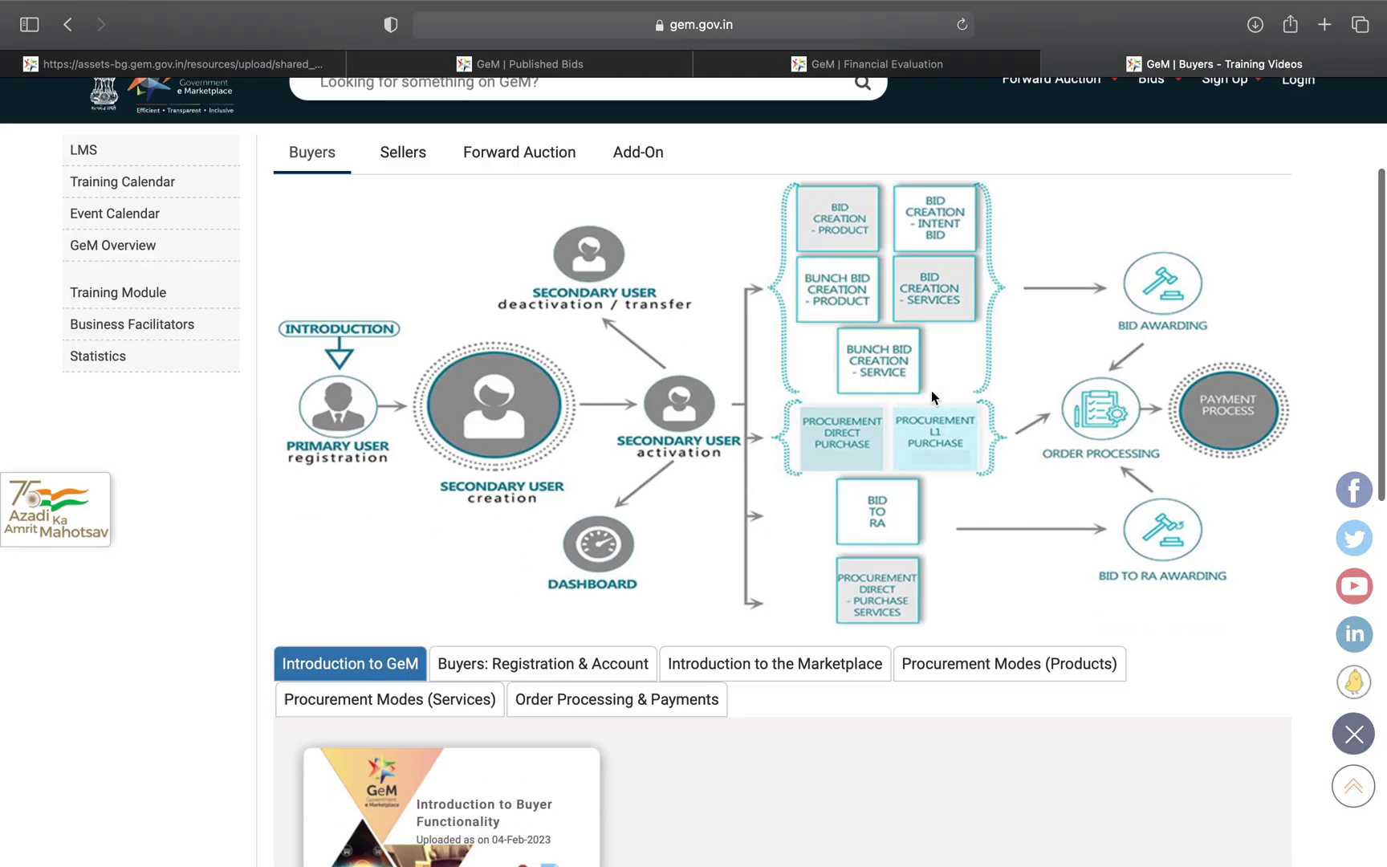
scroll(906, 465, up, 5)
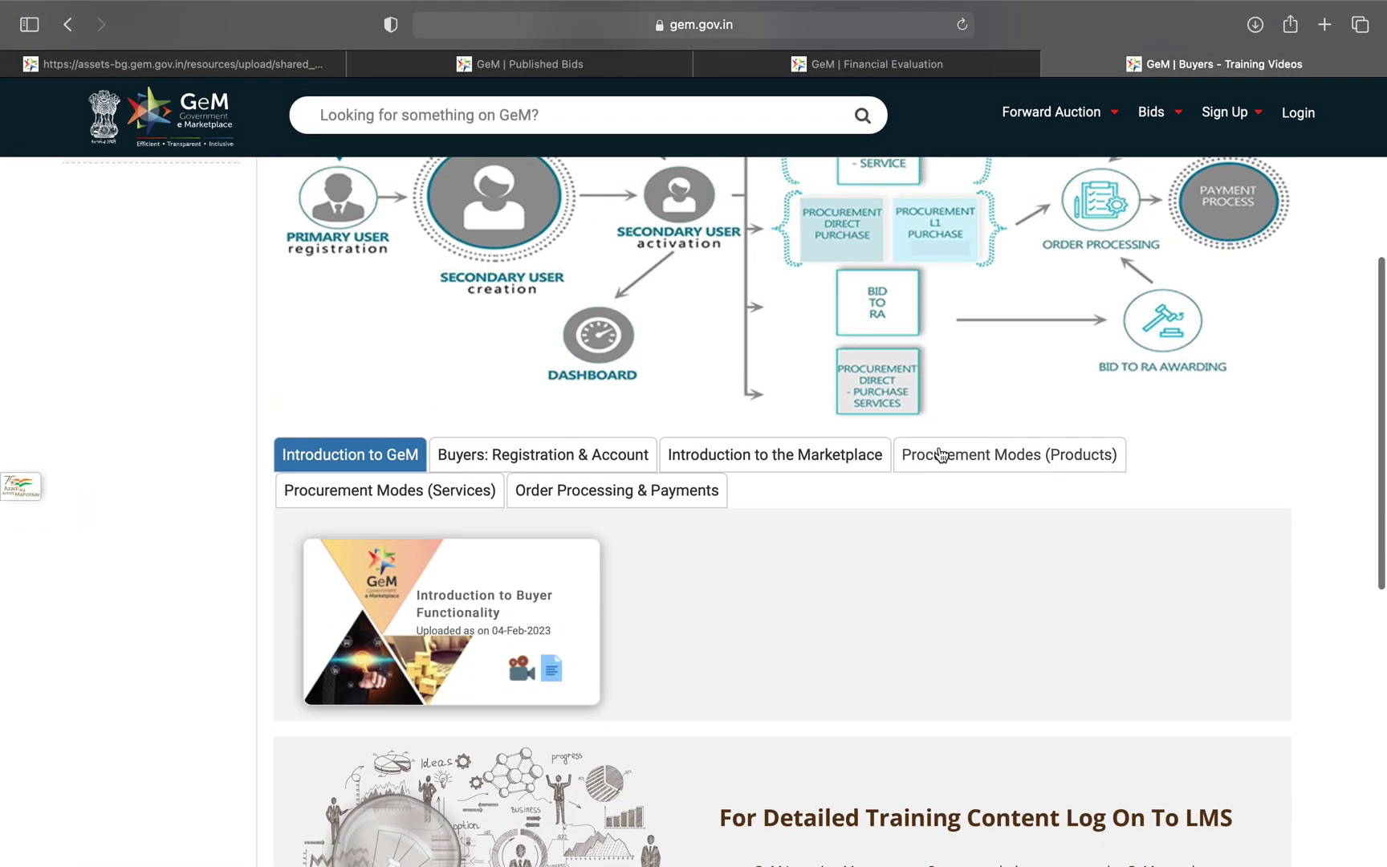
click(963, 456)
scroll(1035, 566, down, 10)
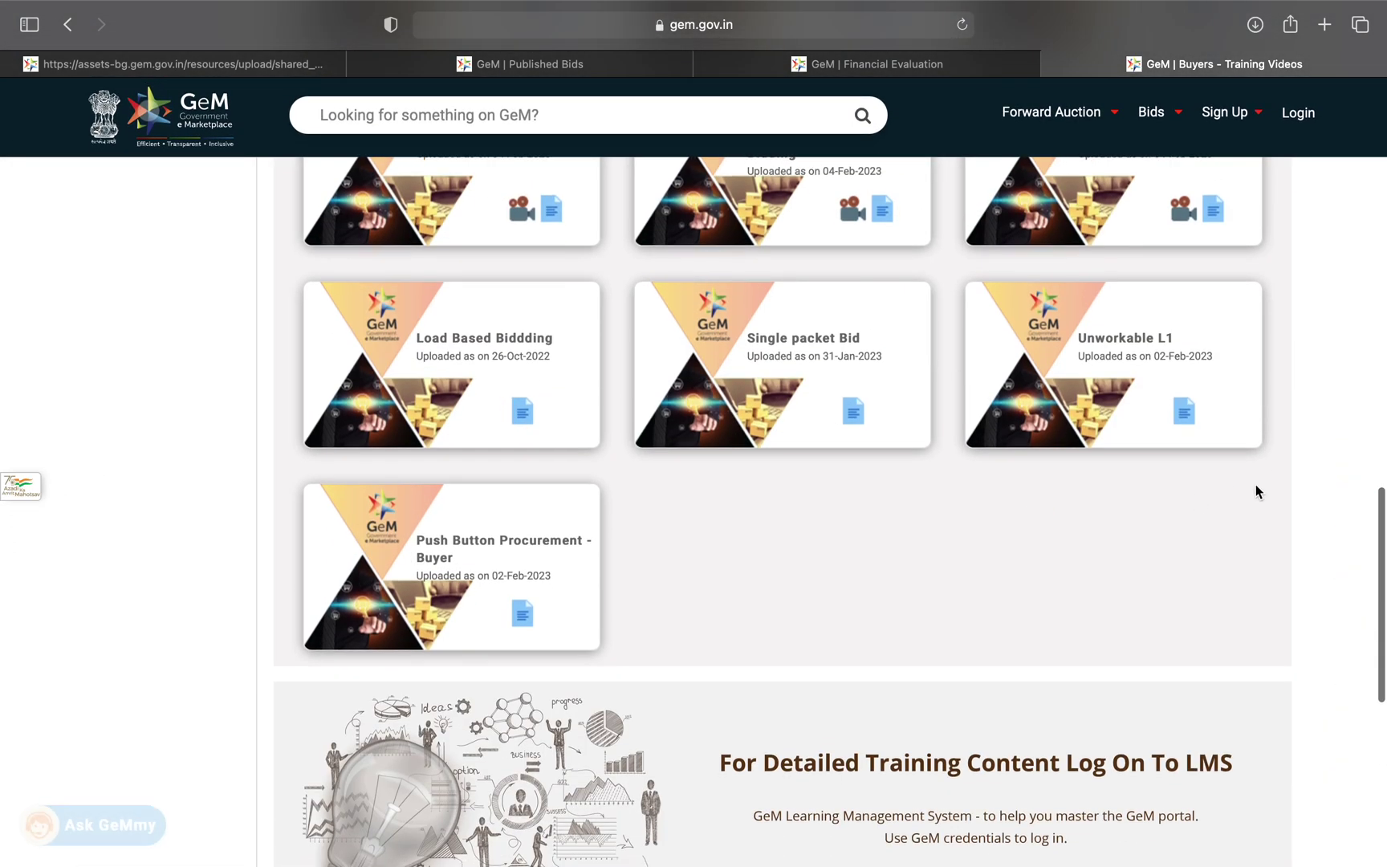
click(1184, 412)
Read the guide's pages on technical evaluation, financial ranking, the Seek Justification option and the L1 seller's price details.
scroll(721, 430, down, 20)
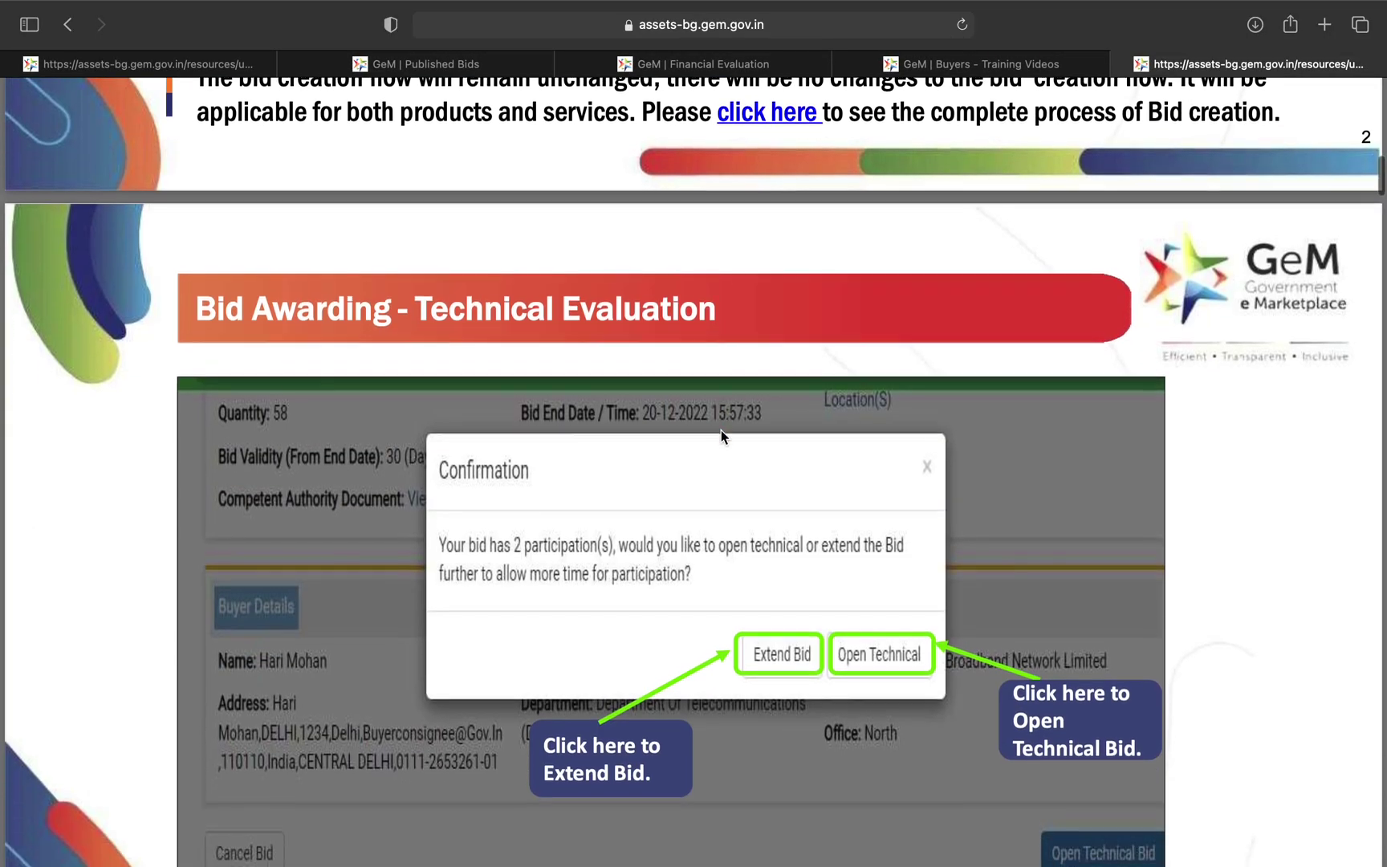
scroll(721, 431, up, 5)
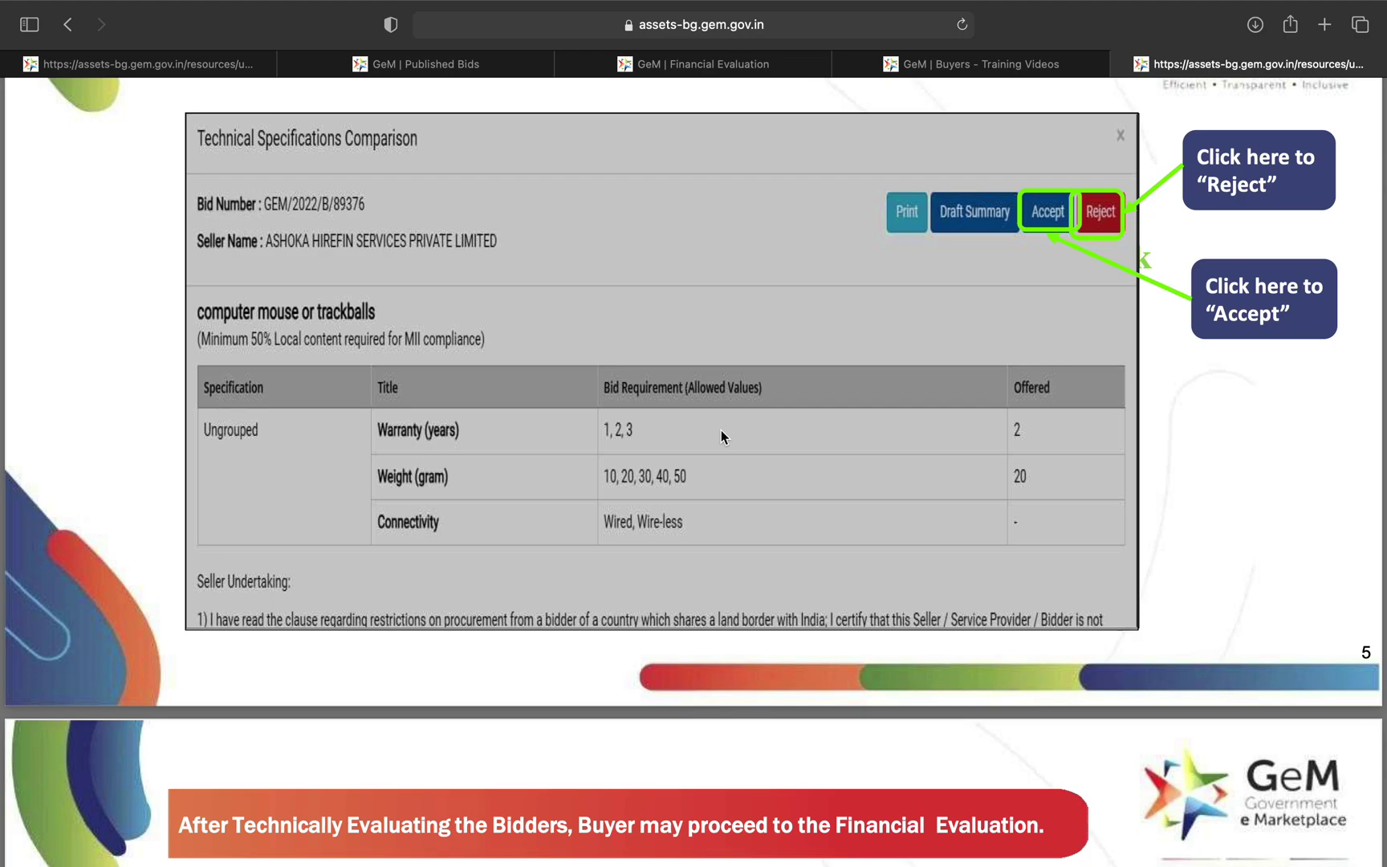
scroll(721, 429, down, 20)
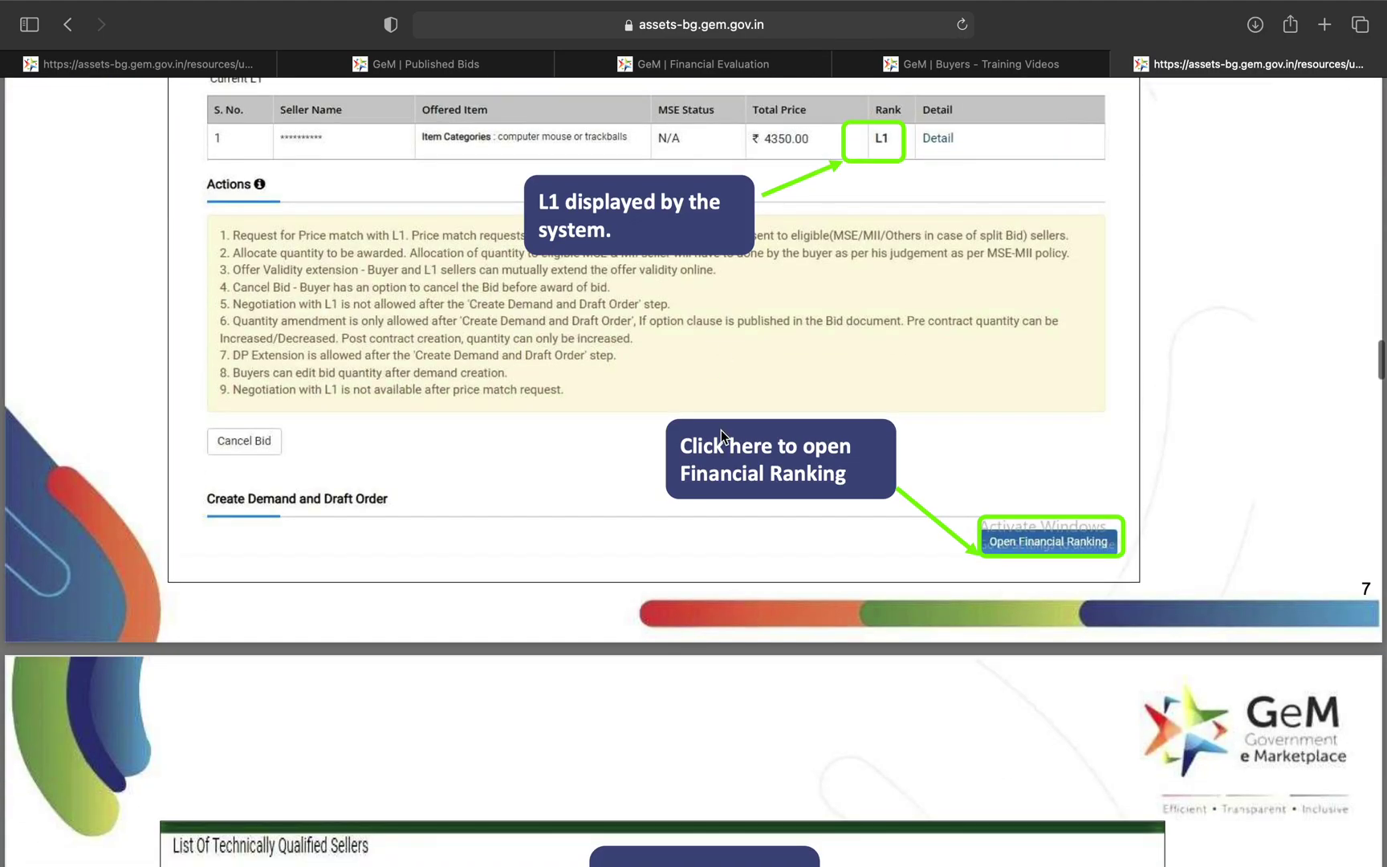
scroll(721, 431, down, 3)
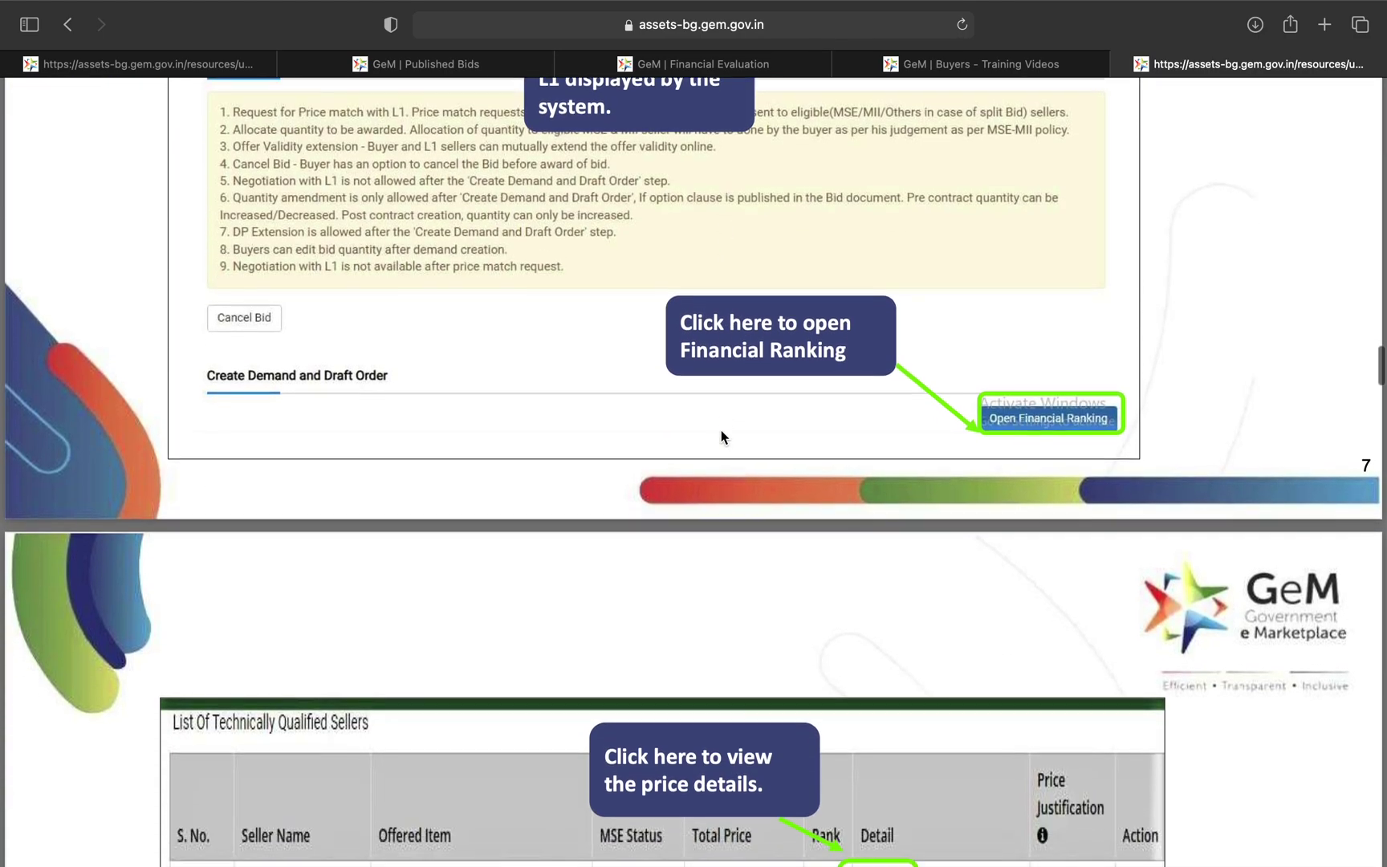
scroll(721, 438, down, 20)
scroll(721, 438, up, 8)
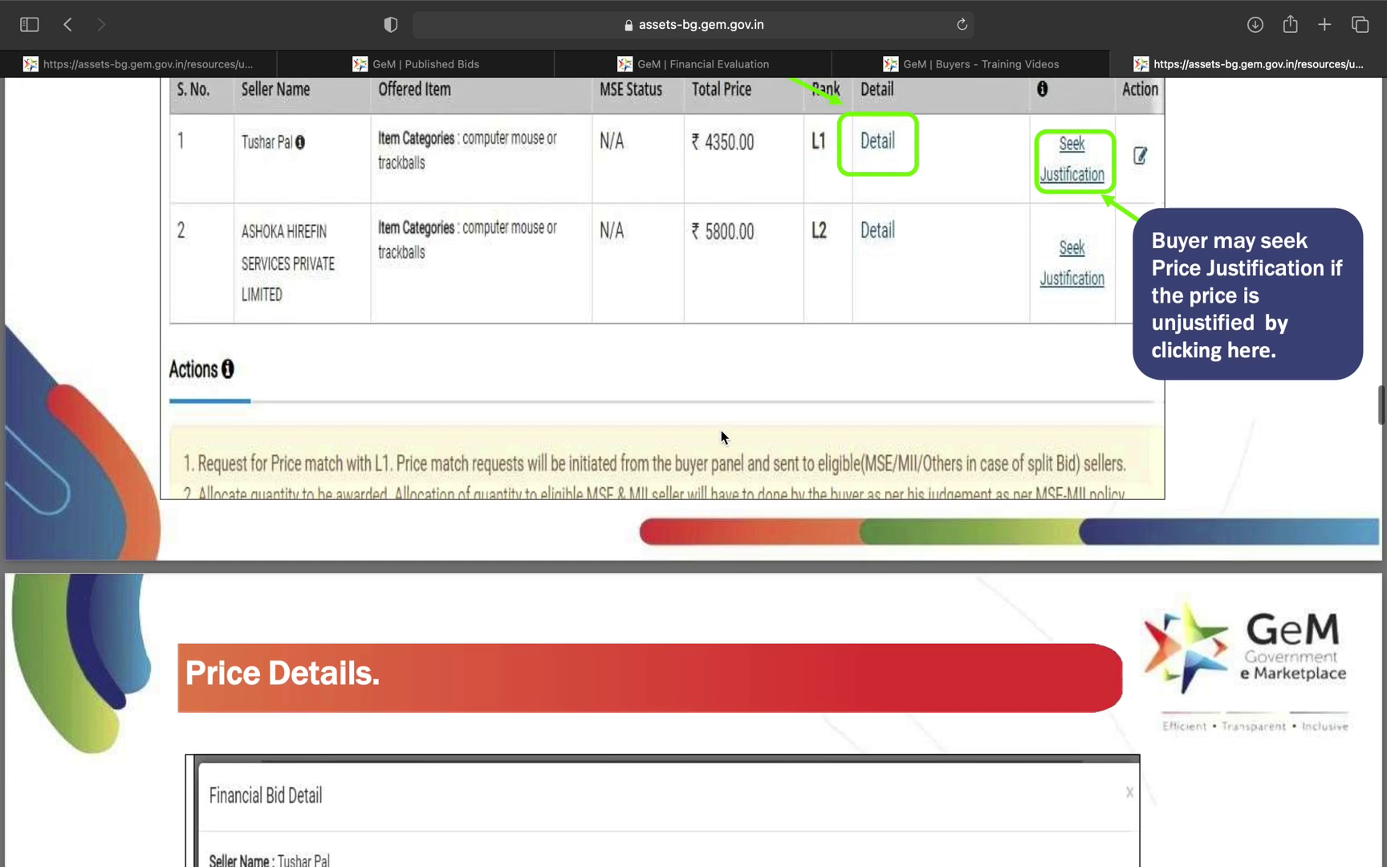
scroll(964, 175, up, 3)
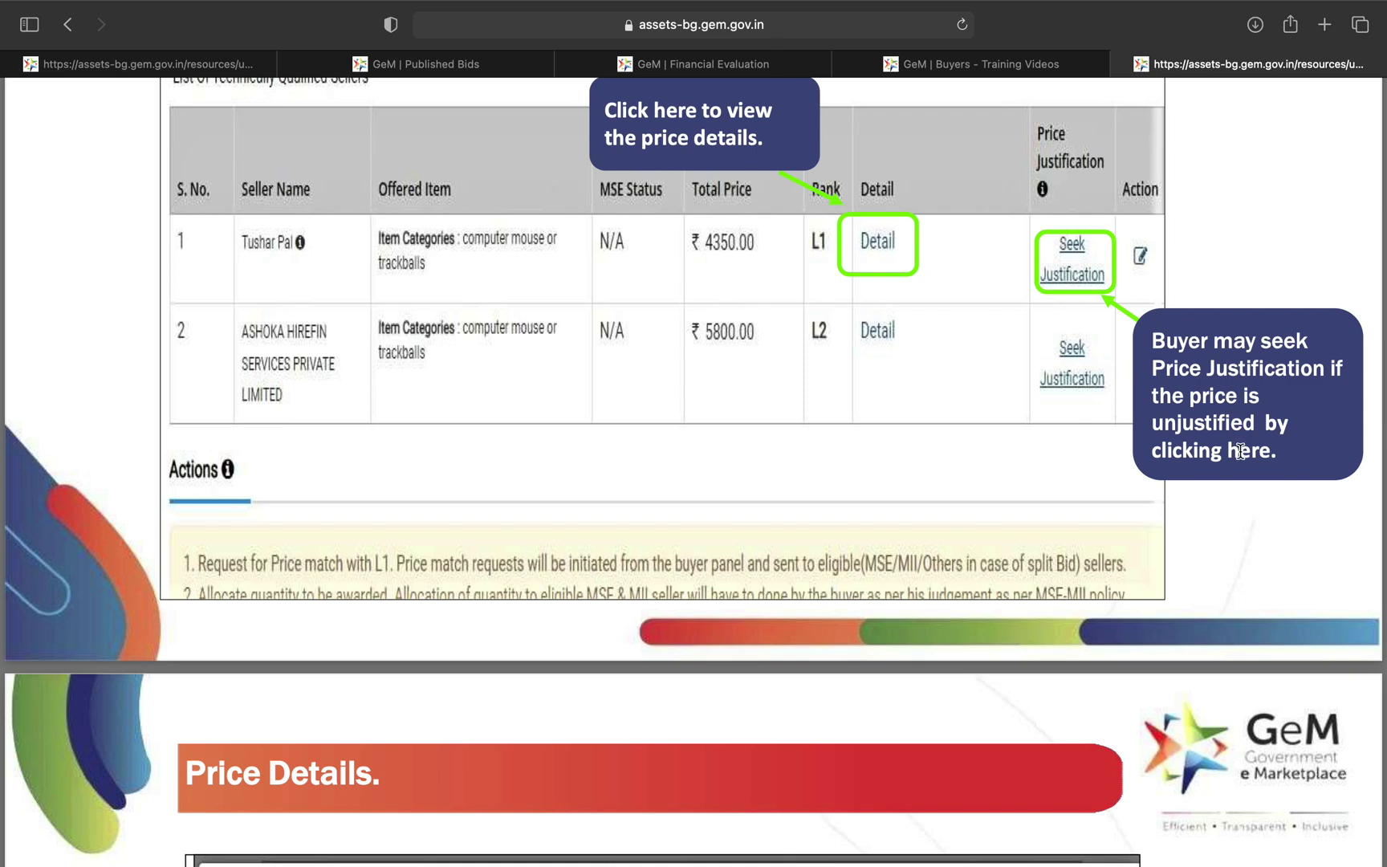
scroll(1239, 451, down, 10)
scroll(1241, 451, down, 8)
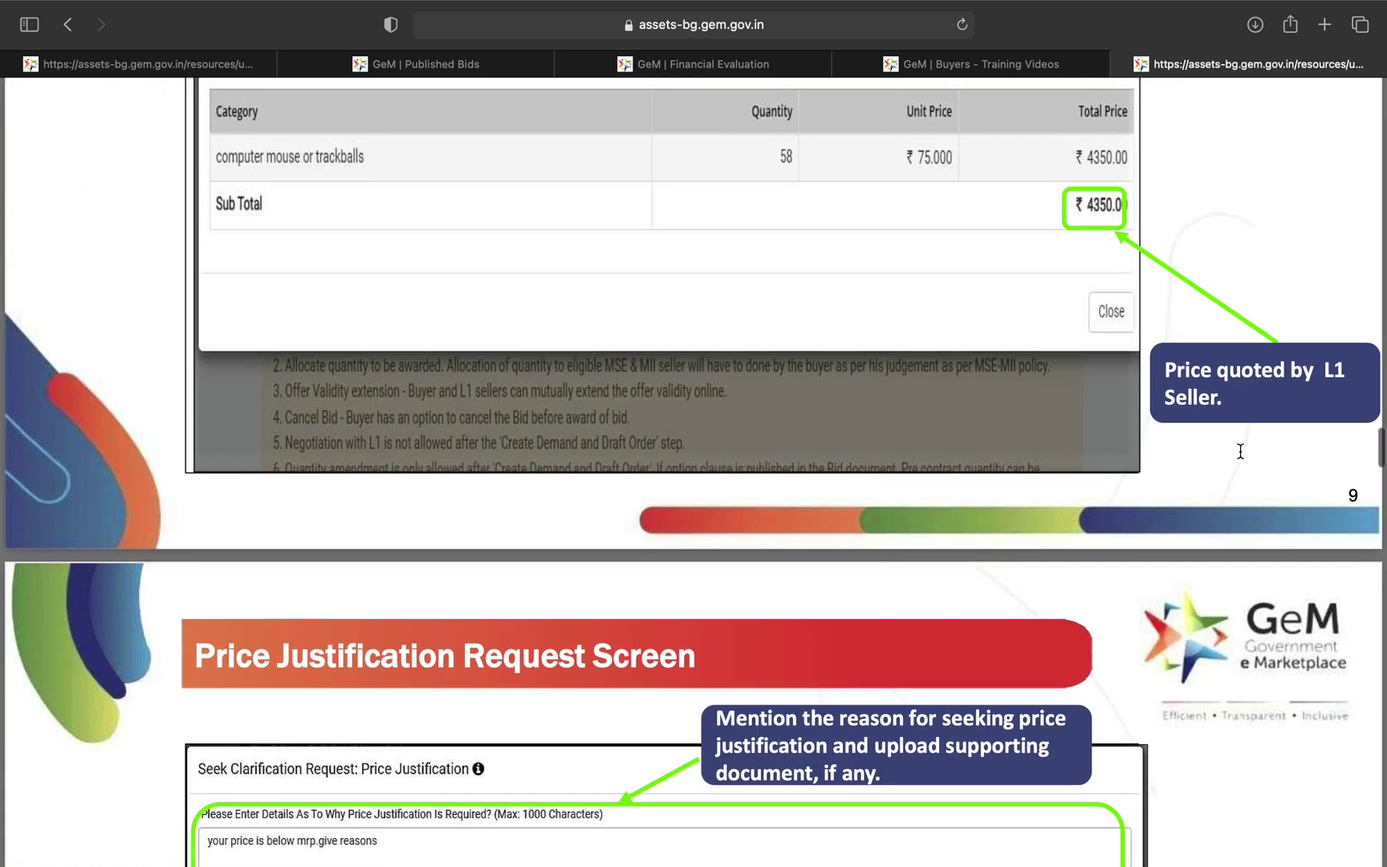
Examine the guide's pages on submitting a price justification request, tracking its status, and how the seller's response is given and viewed.
scroll(1240, 451, up, 1)
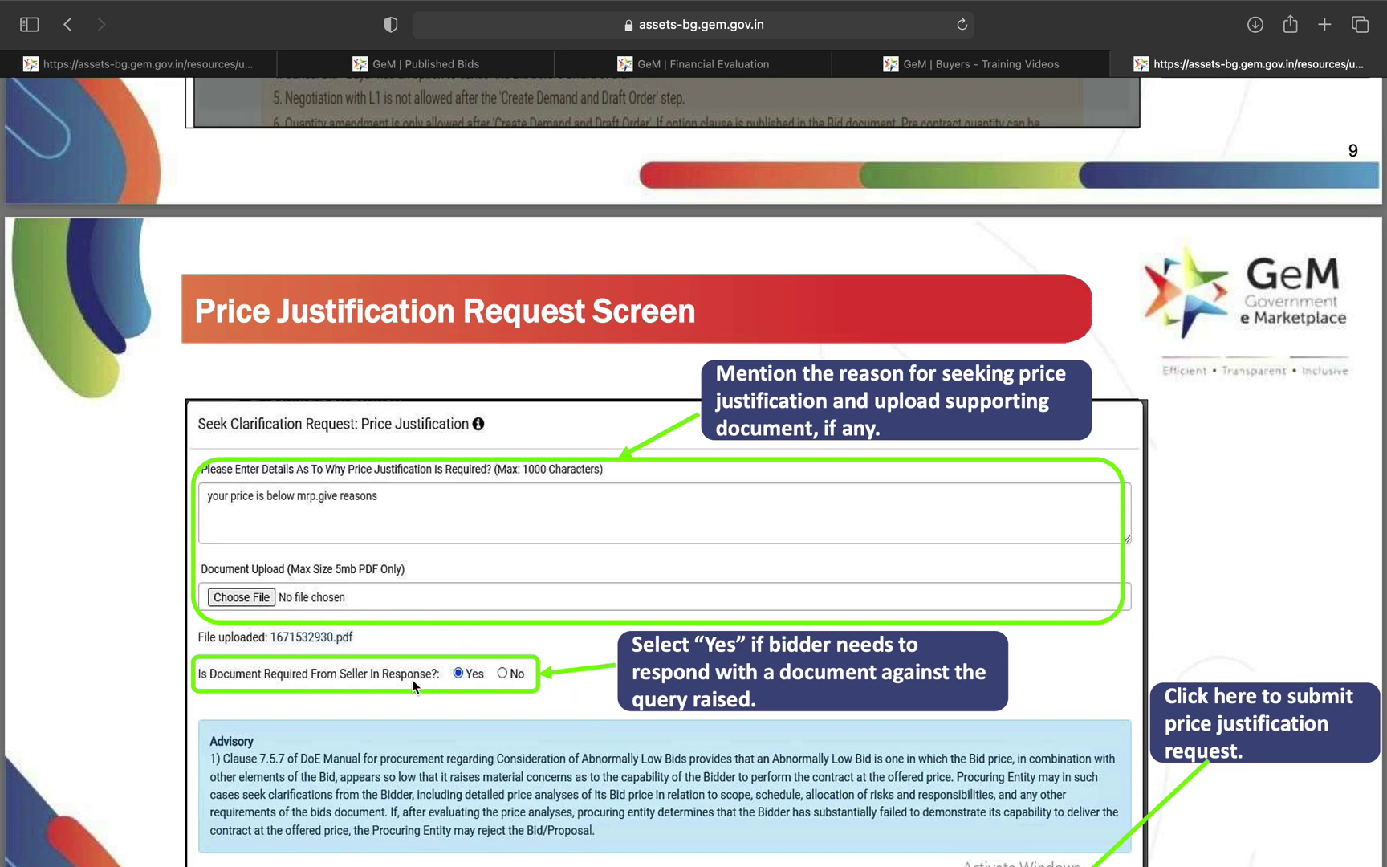
scroll(412, 680, down, 7)
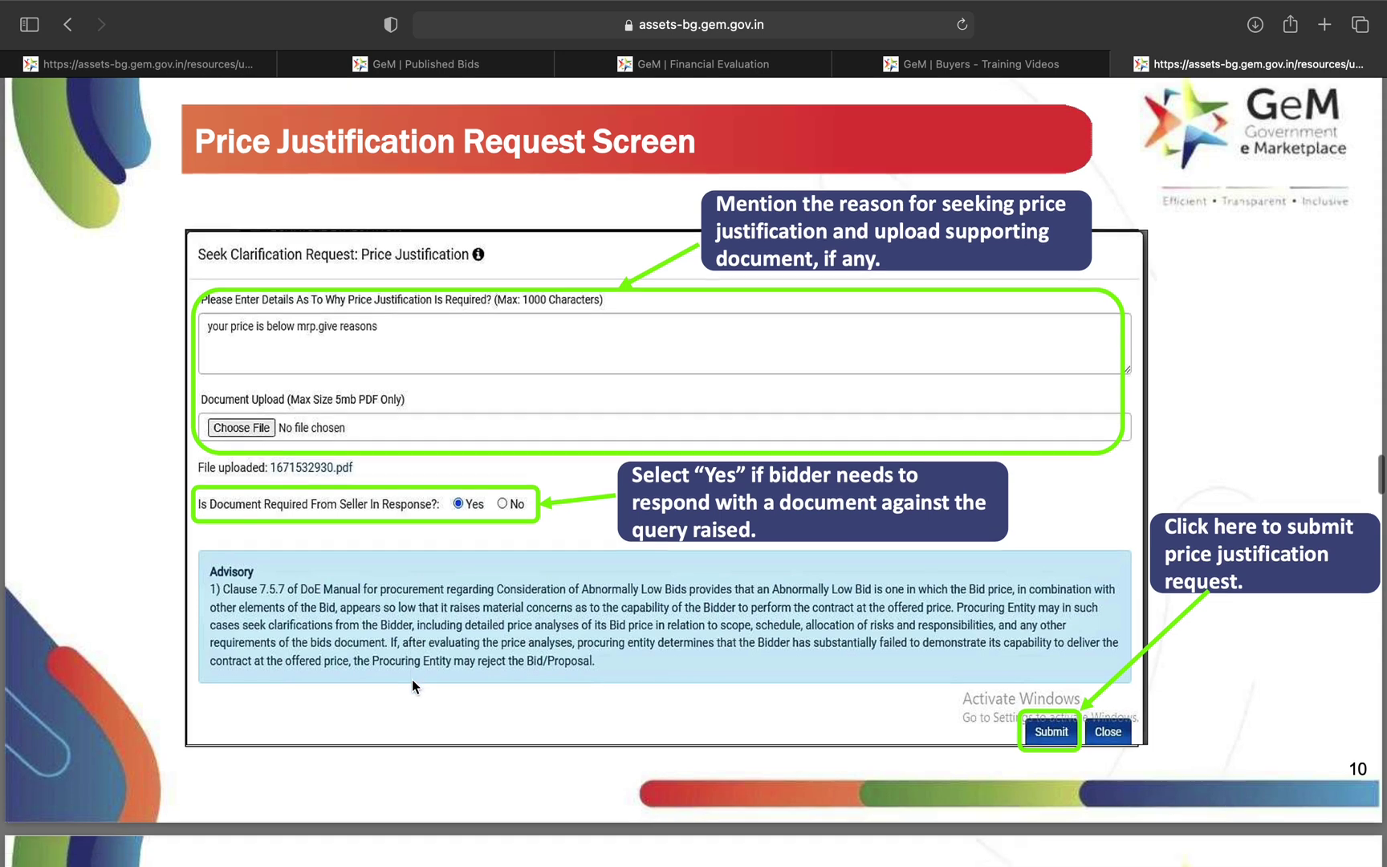
scroll(412, 679, down, 4)
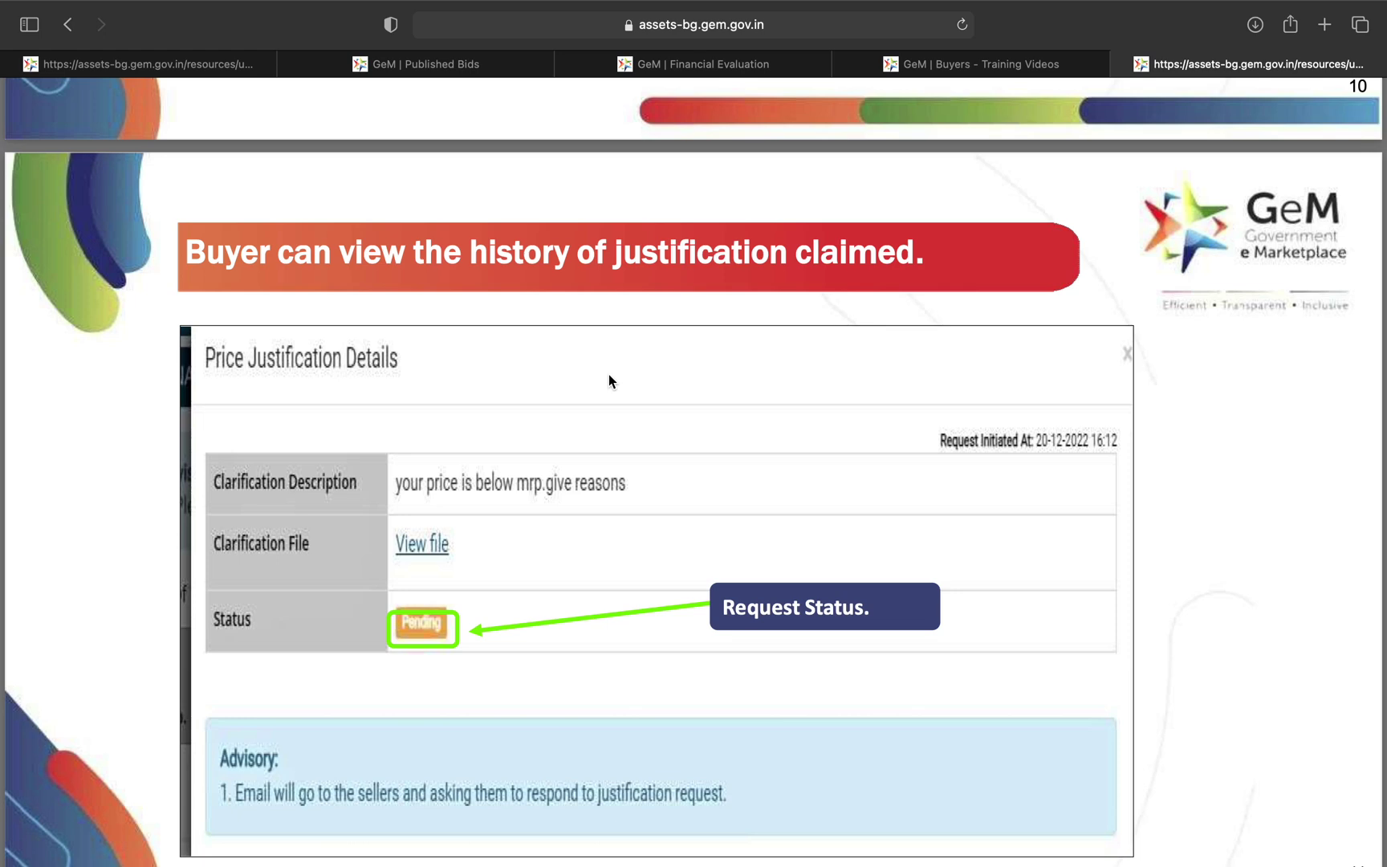
scroll(608, 375, down, 2)
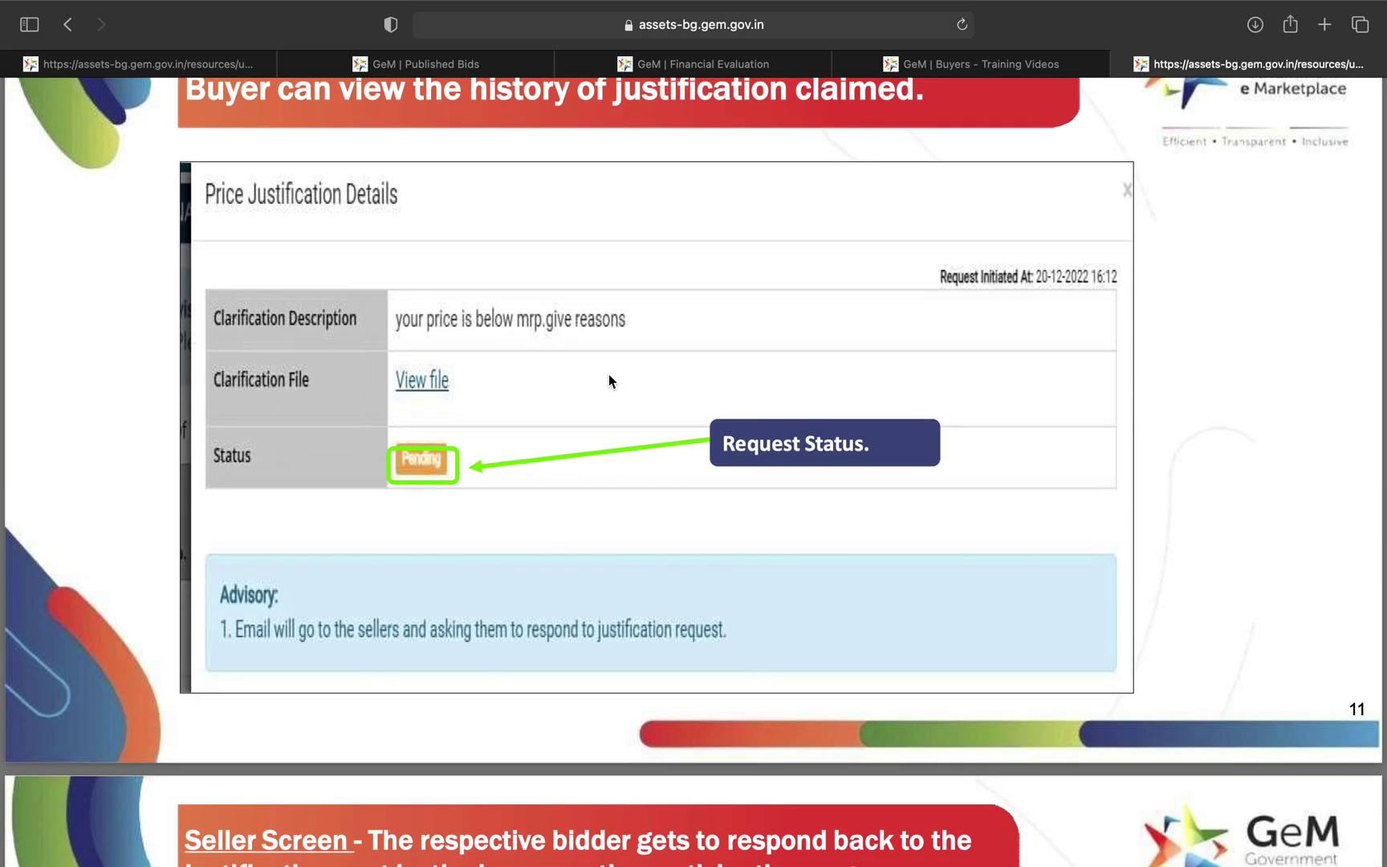
scroll(608, 381, down, 5)
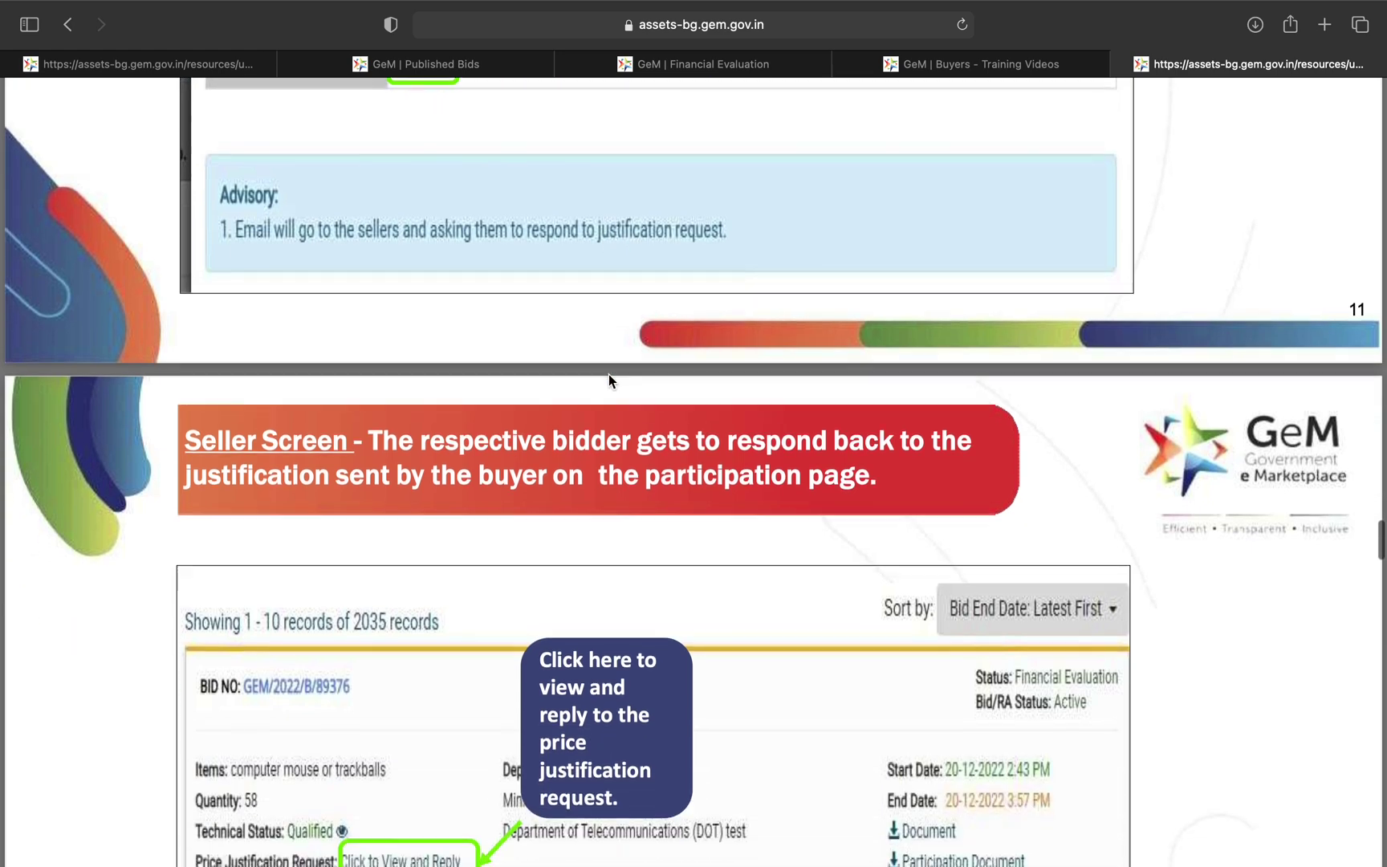
scroll(559, 455, down, 4)
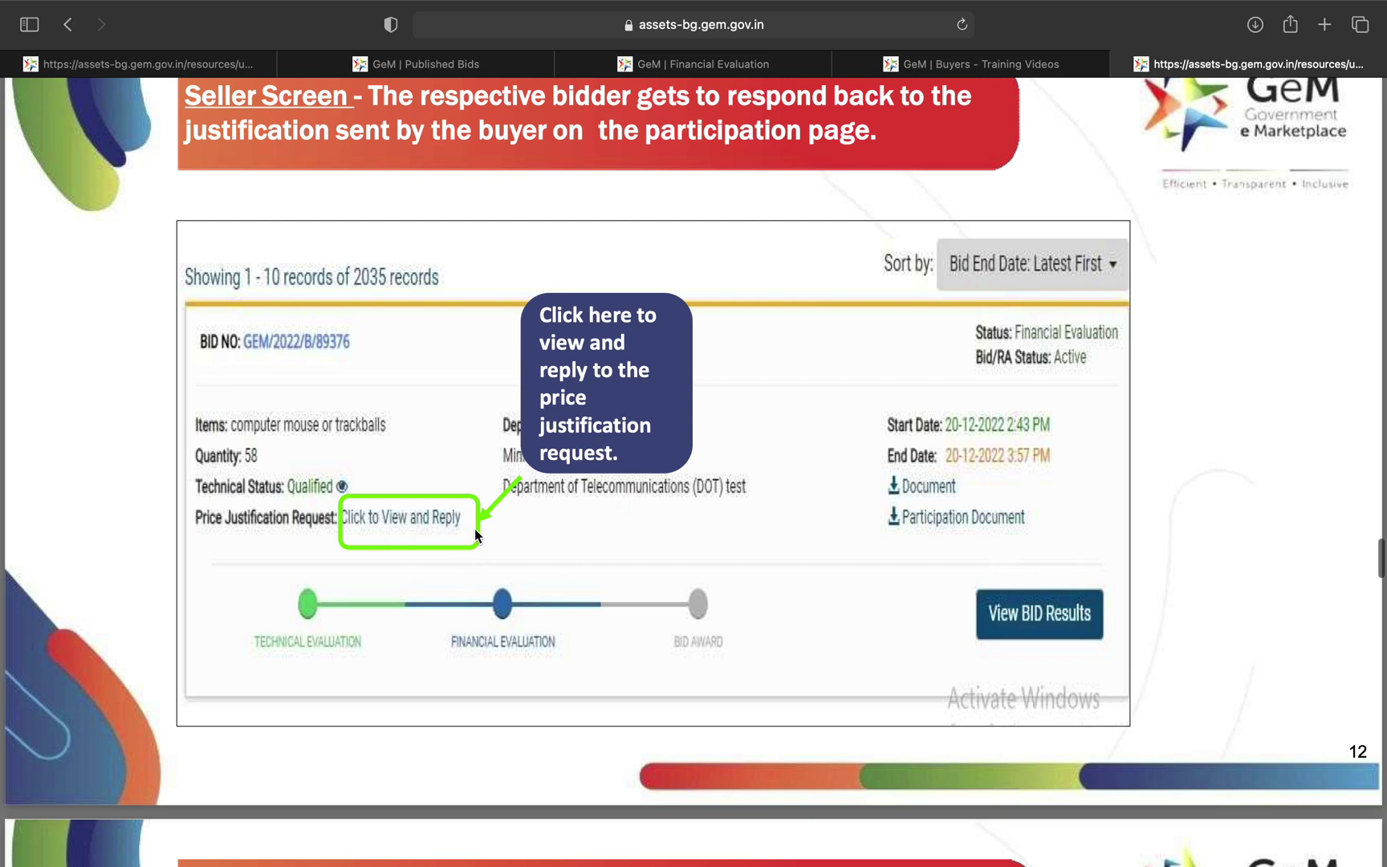
scroll(474, 536, down, 10)
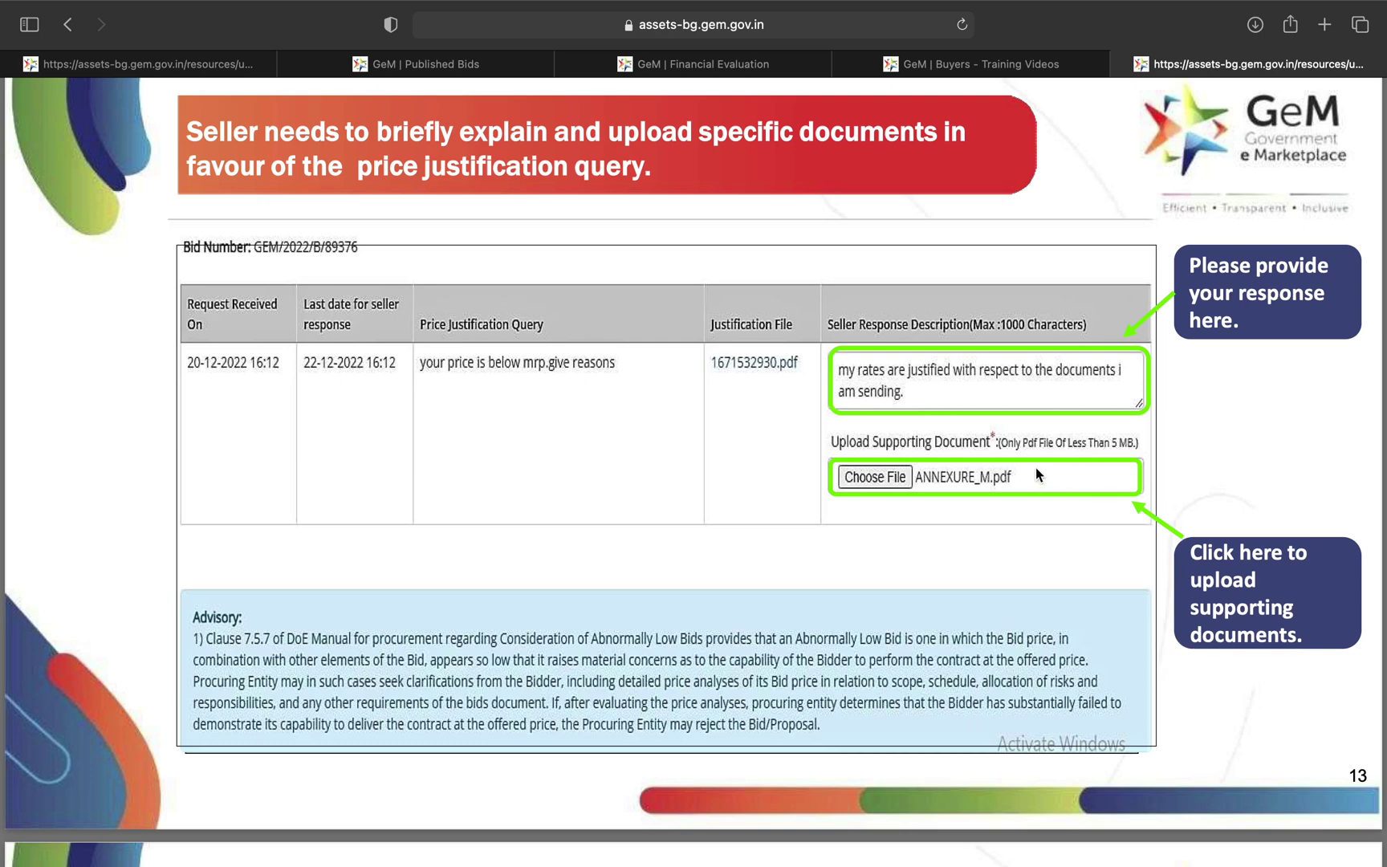
scroll(965, 468, down, 10)
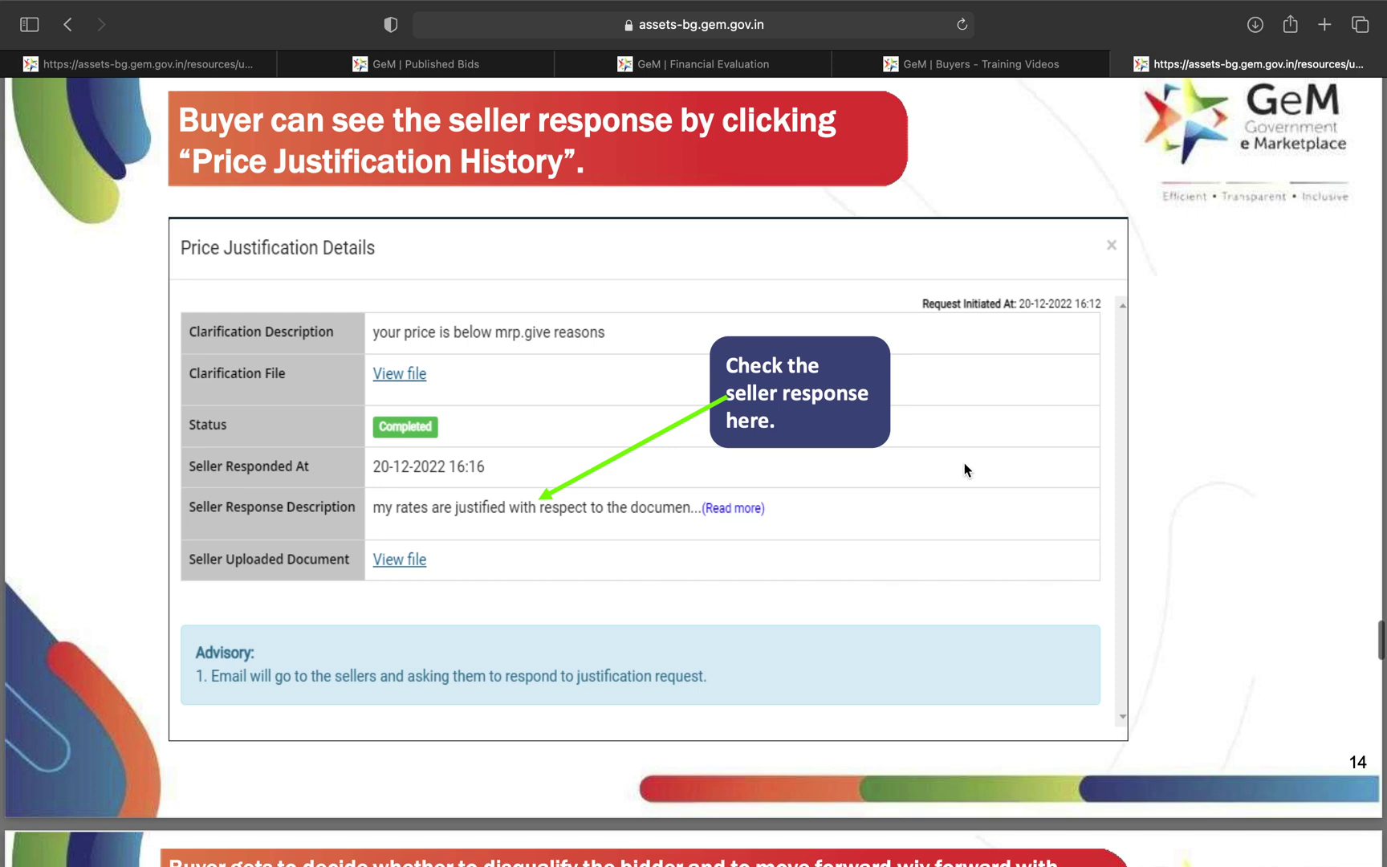
scroll(965, 462, down, 2)
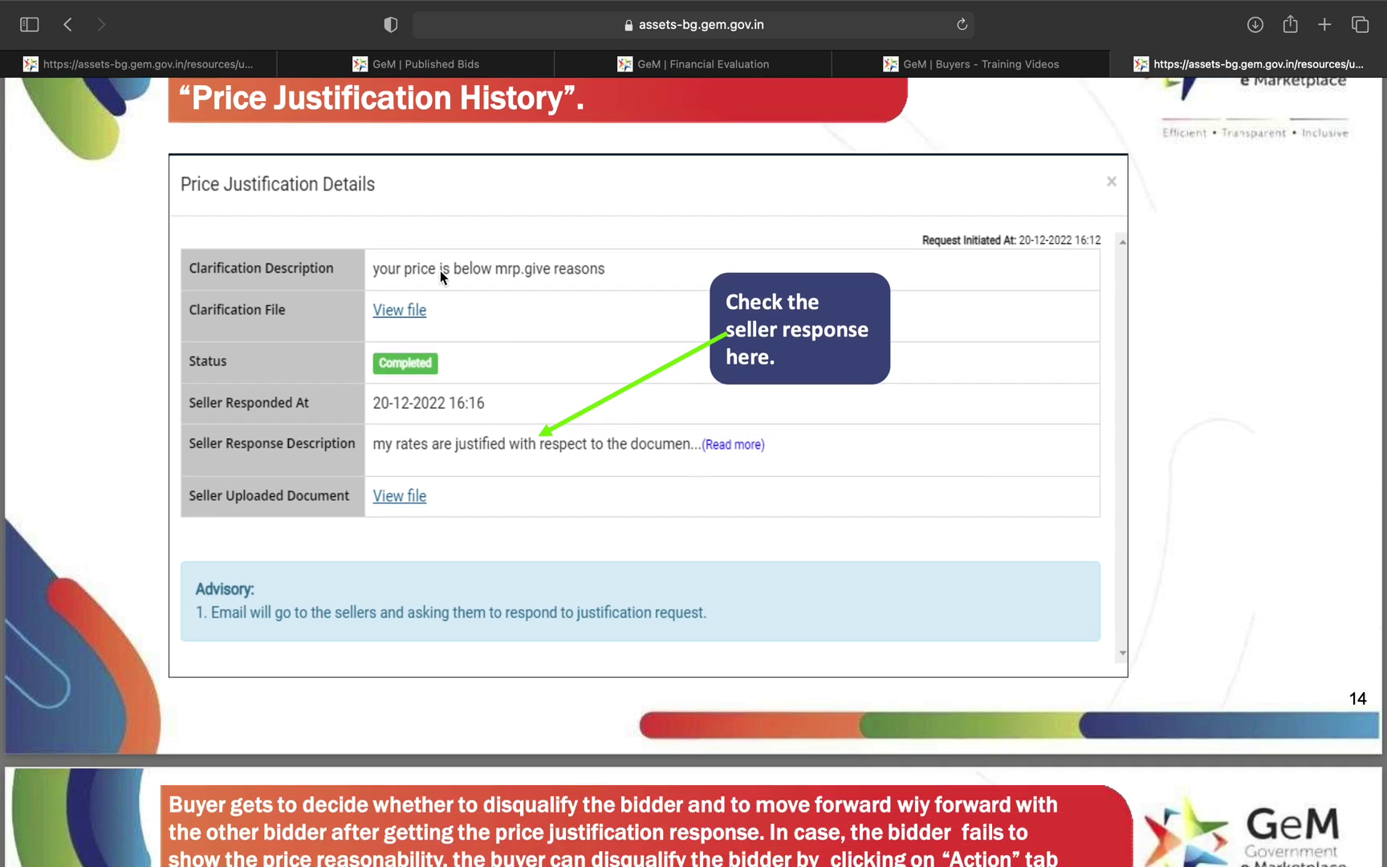
scroll(440, 272, down, 3)
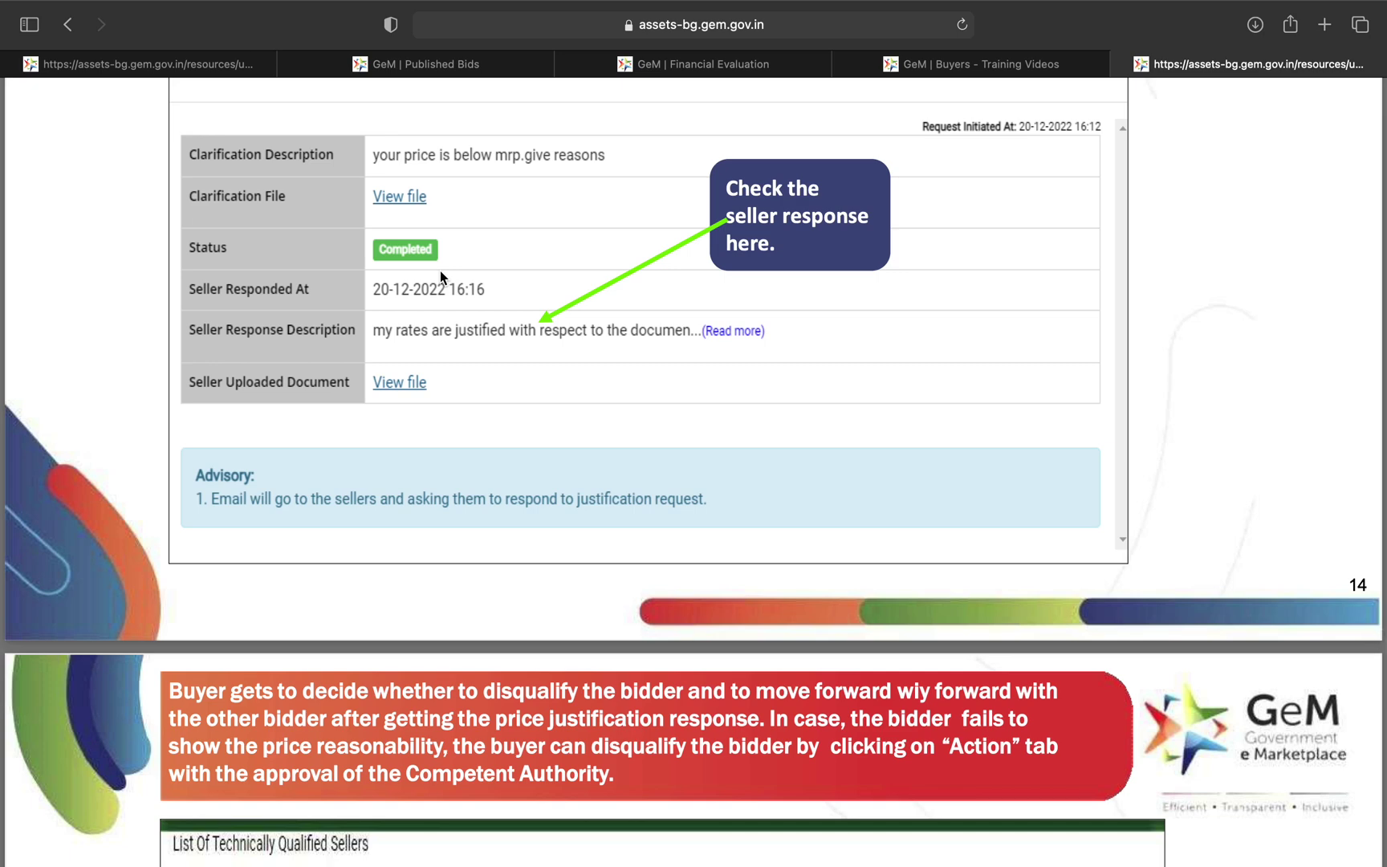
Read the guide's remaining pages on disqualifying the L1 bidder, the revised ranking and the rule for the last bidder.
scroll(440, 271, down, 8)
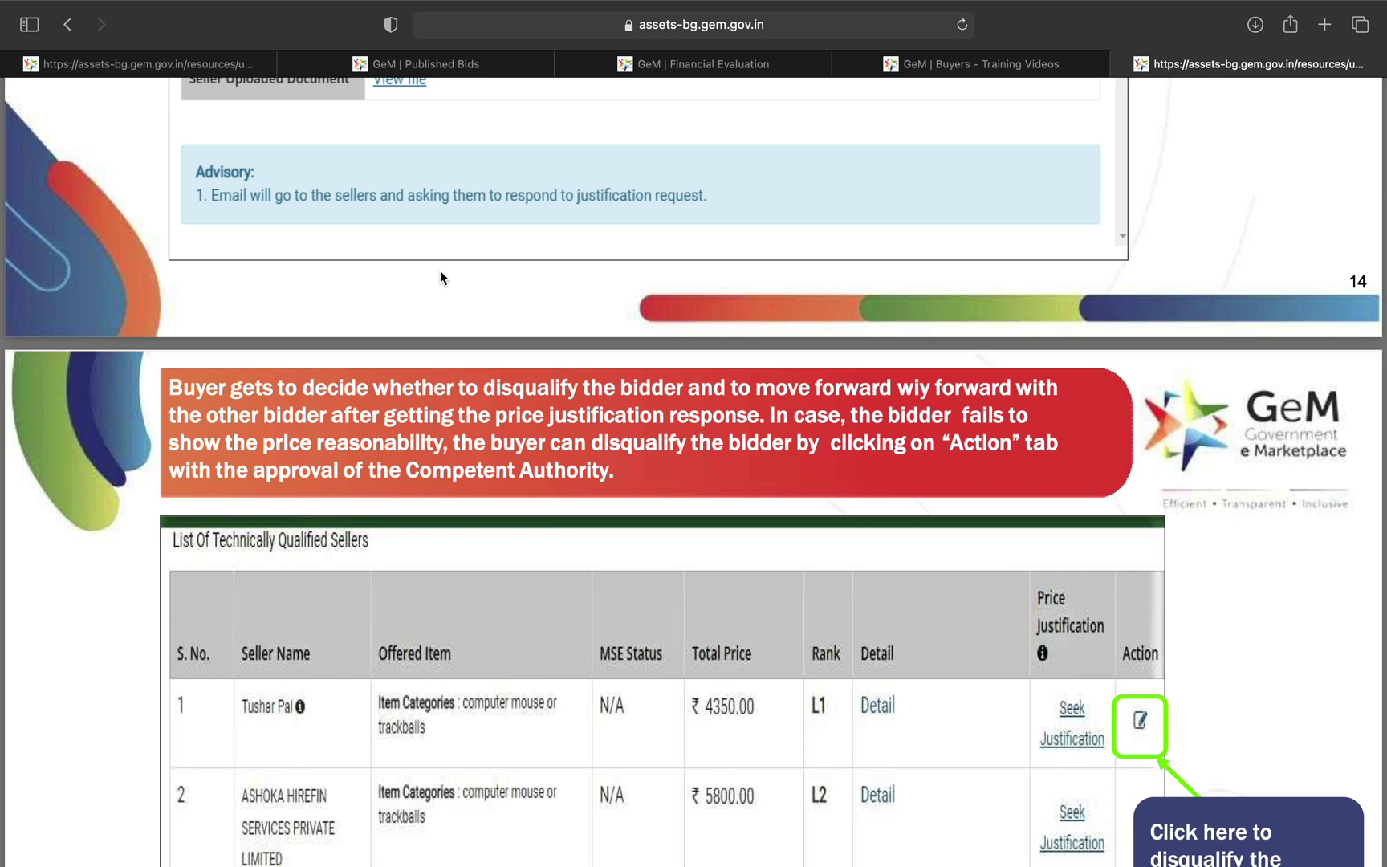
scroll(440, 273, down, 10)
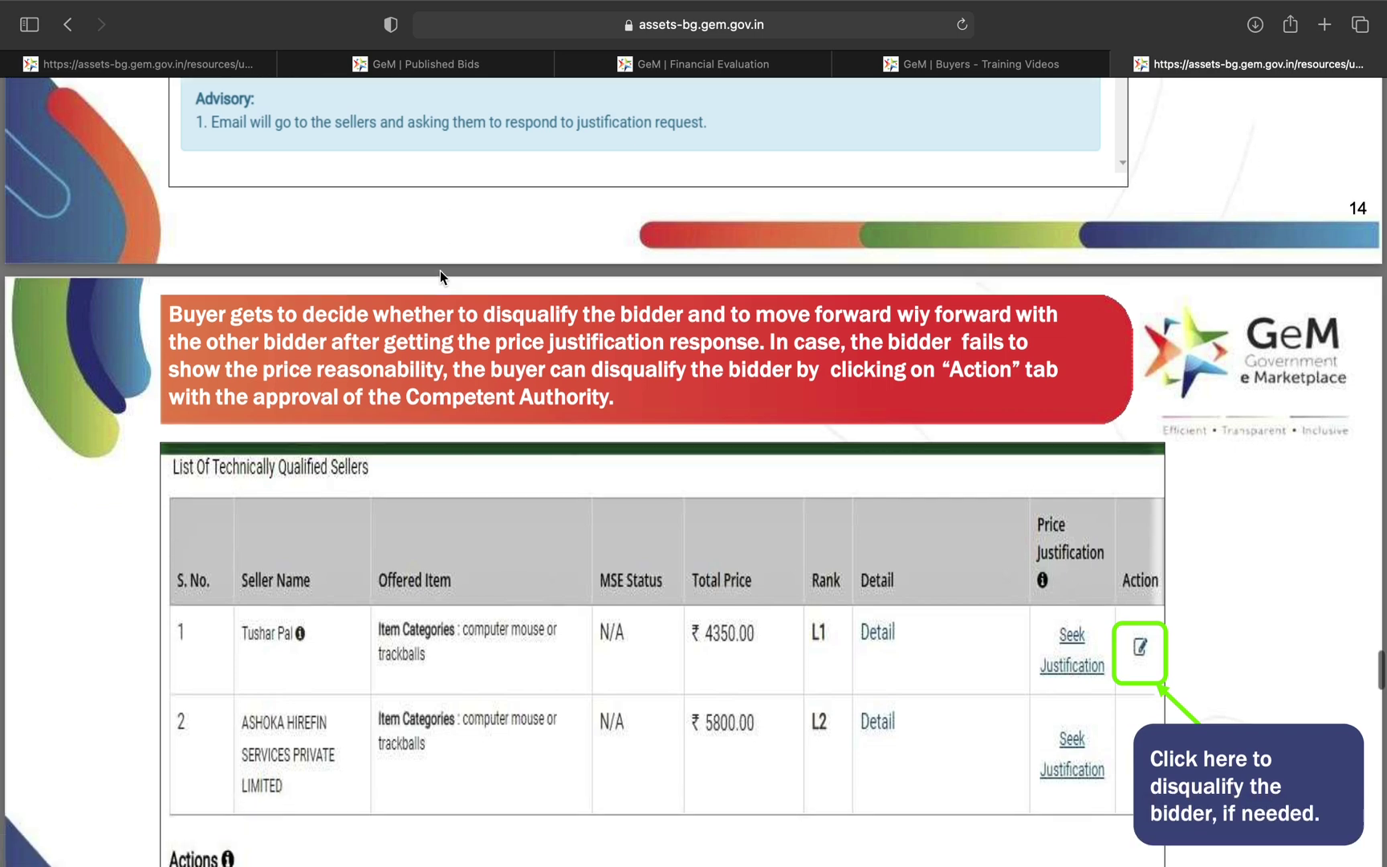
scroll(440, 272, down, 4)
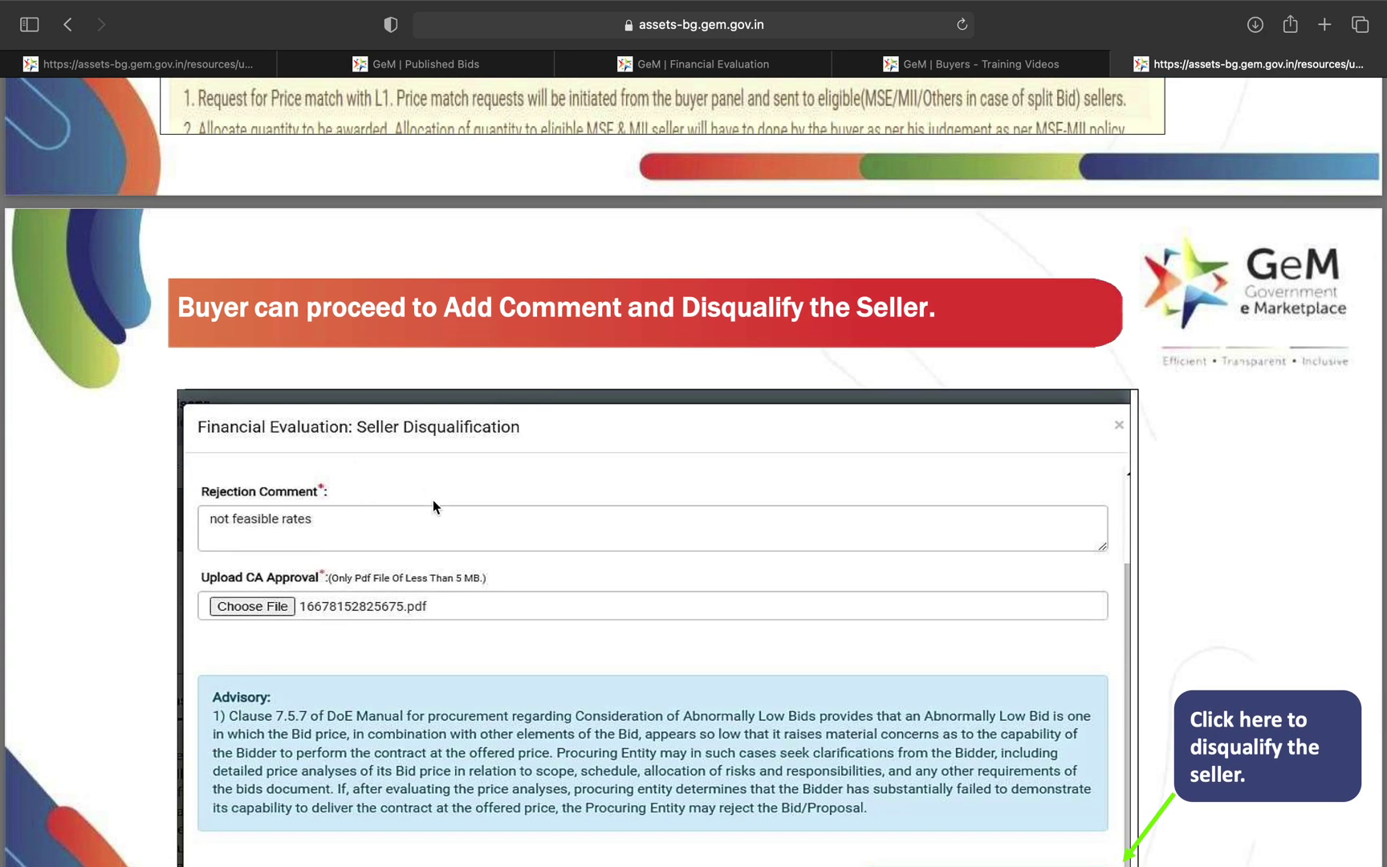
scroll(480, 518, down, 7)
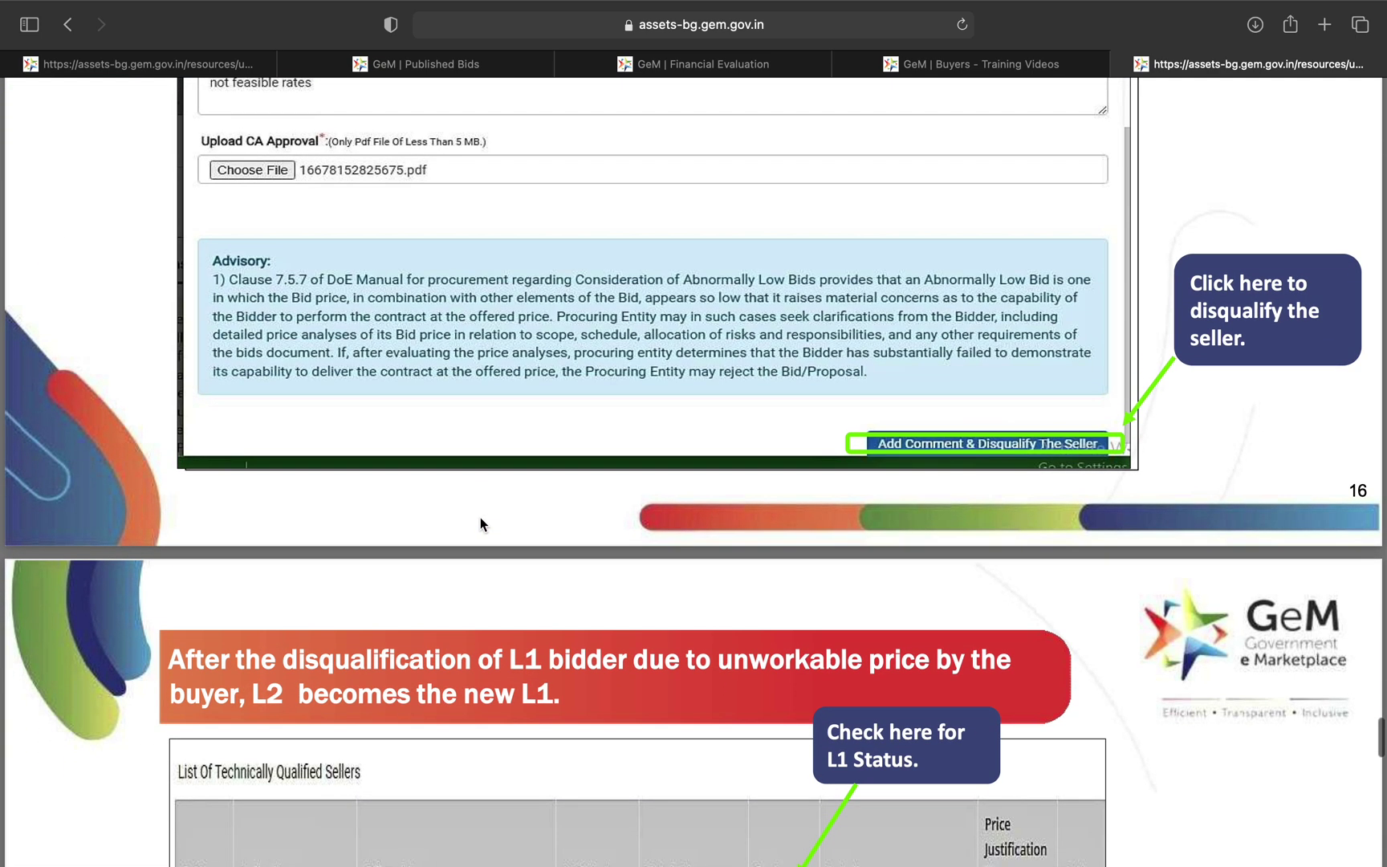
scroll(480, 517, down, 7)
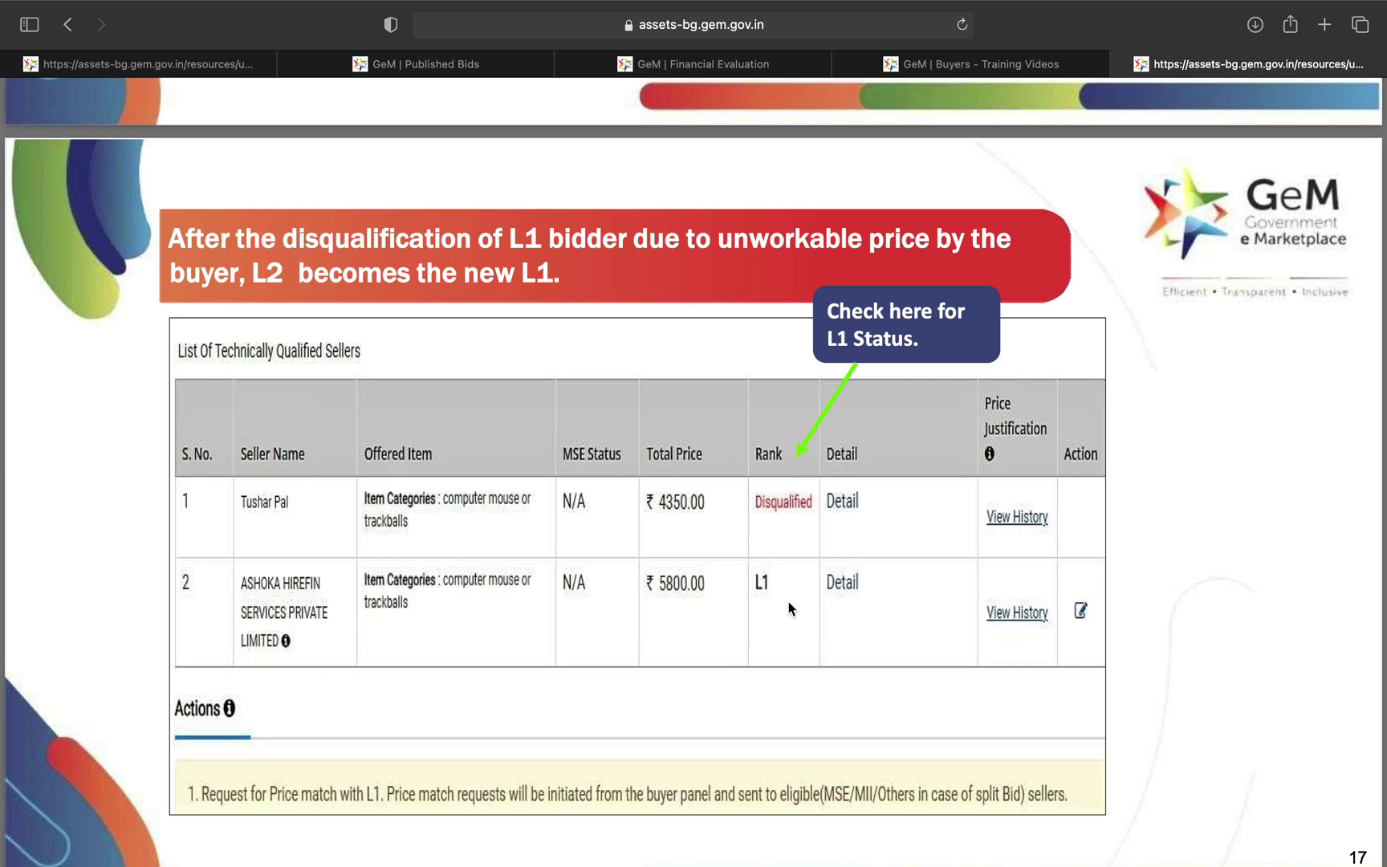
scroll(787, 602, down, 10)
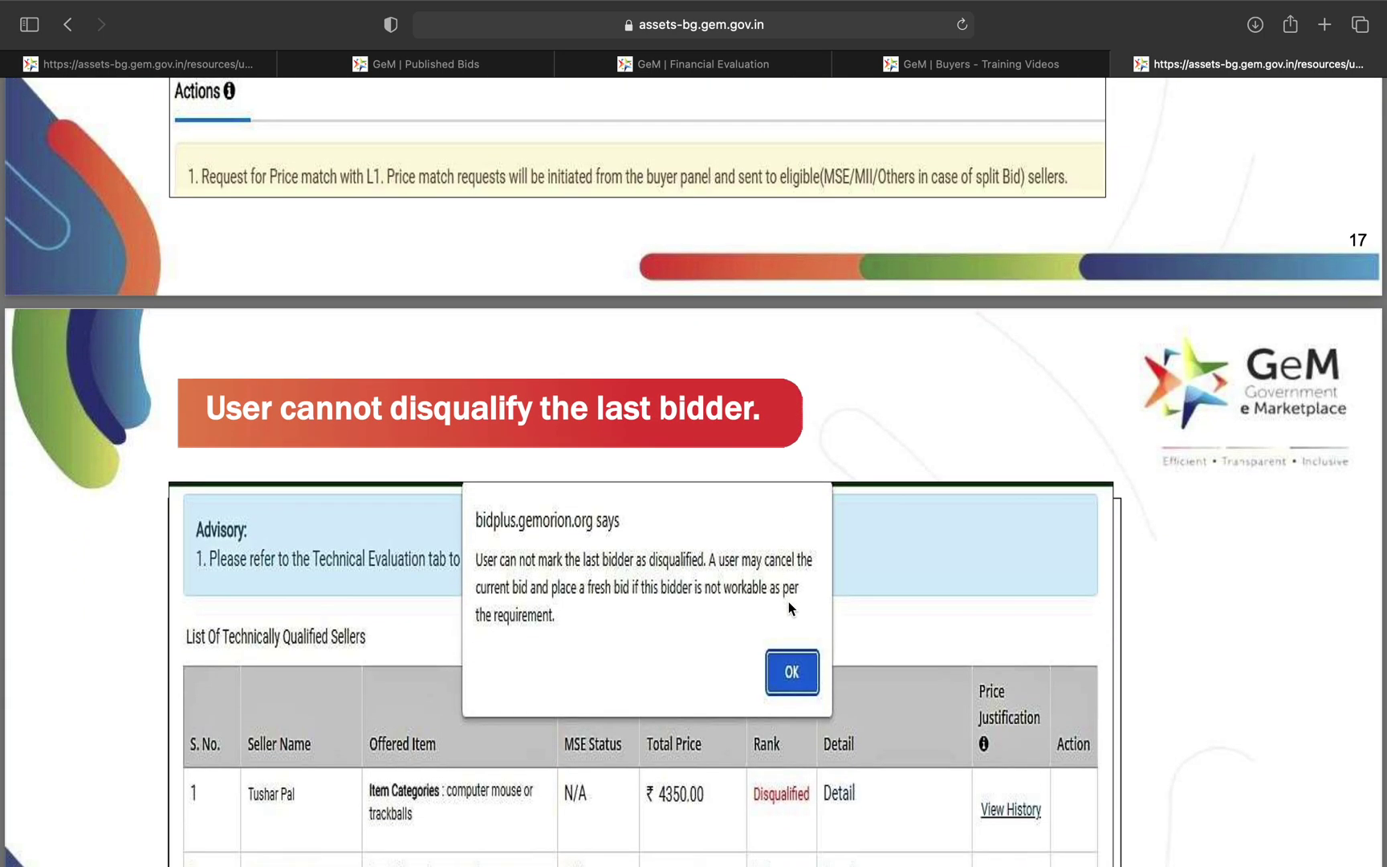
scroll(787, 601, down, 6)
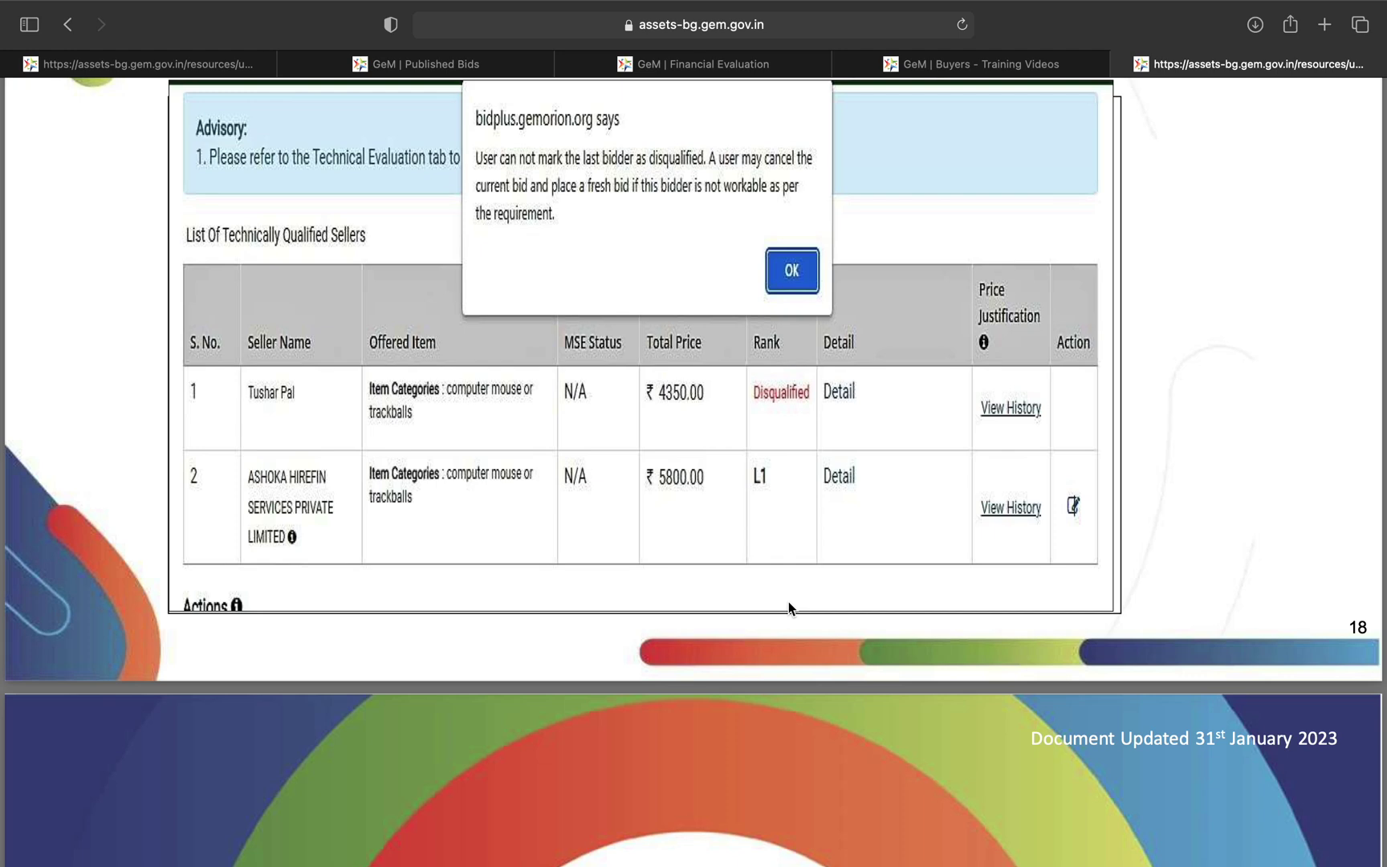
scroll(788, 601, down, 10)
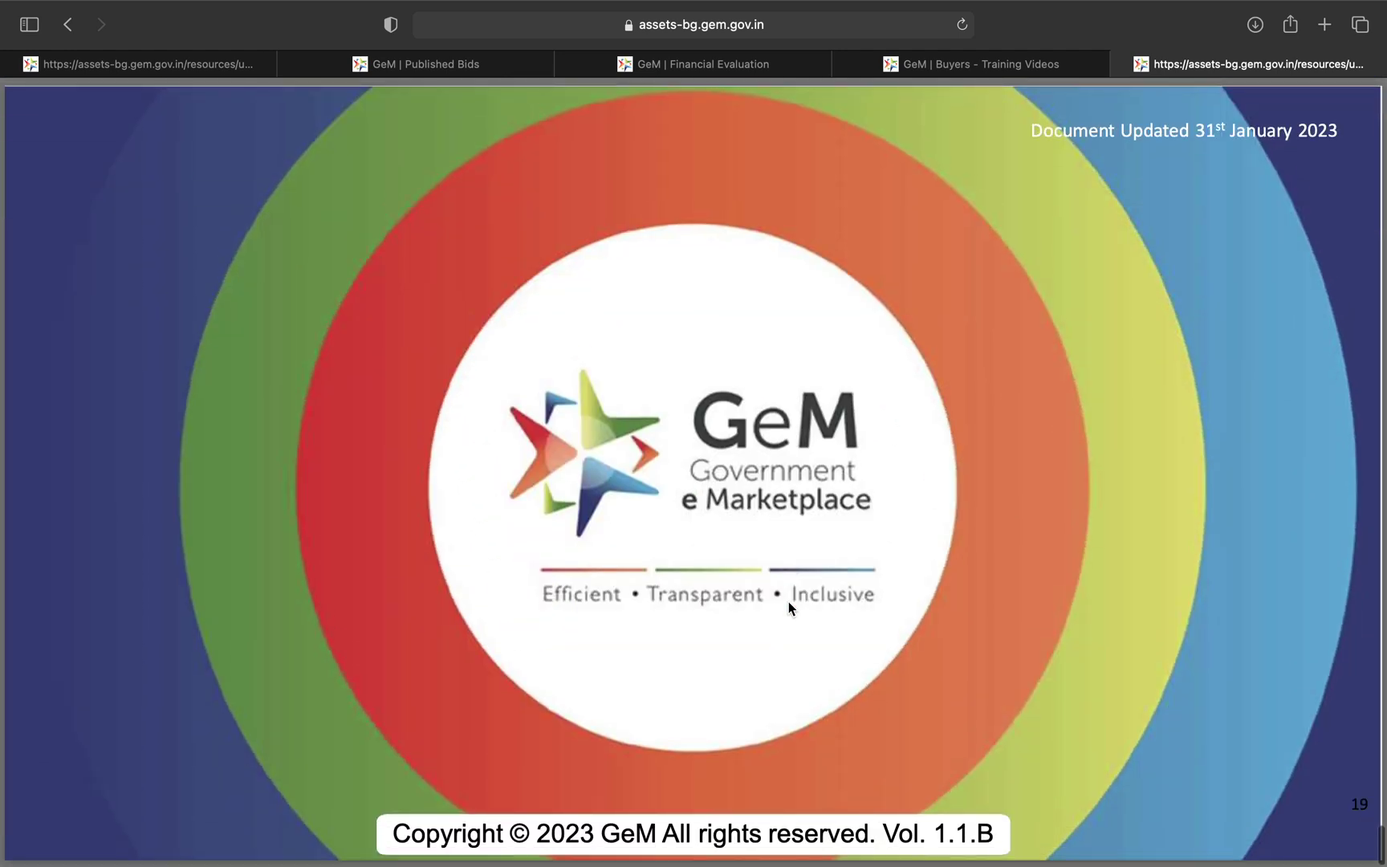